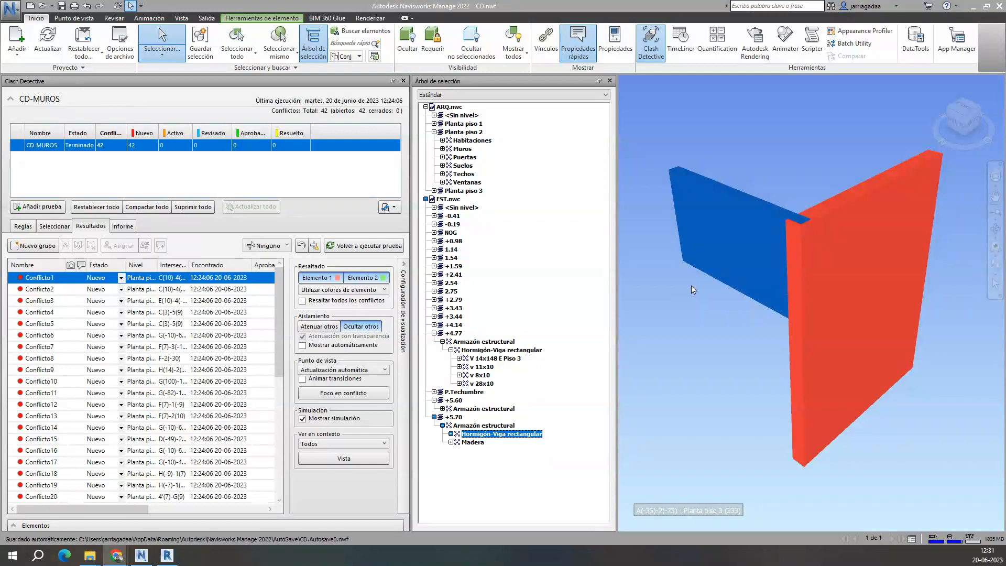
# Step: Switch the isolation of Conflicto1 from hiding the other elements to dimming them (Atenuar otros), showing the surrounding building
pyautogui.moveTo(811, 295); pyautogui.dragTo(806, 300, button='middle')
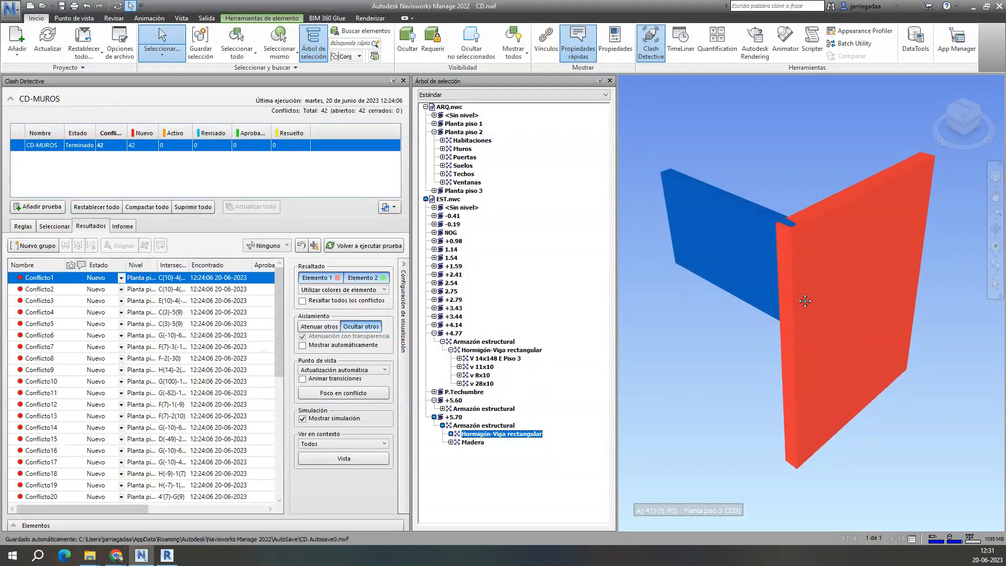
pyautogui.moveTo(806, 303)
pyautogui.moveTo(740, 300)
pyautogui.click(356, 326)
pyautogui.click(356, 327)
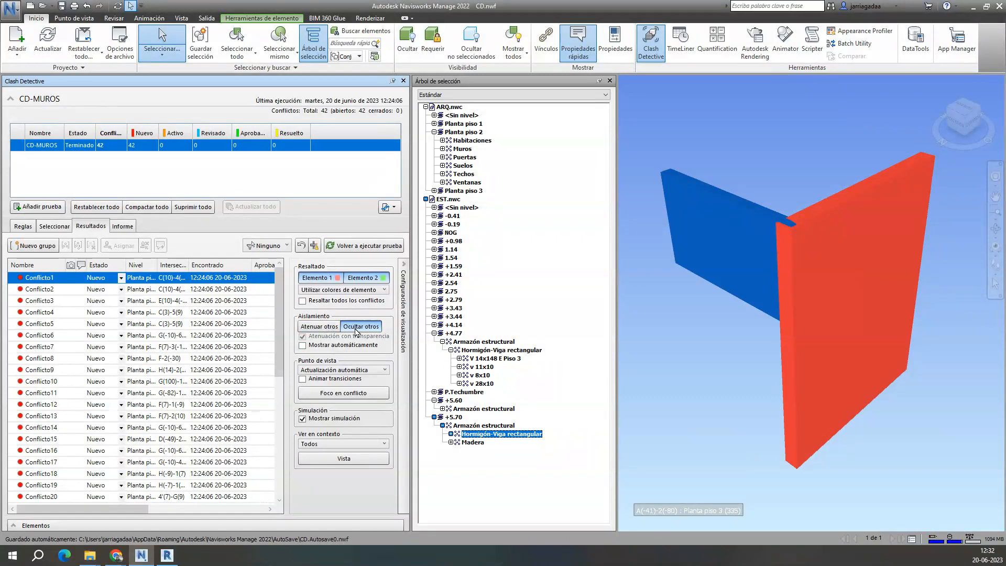
pyautogui.click(356, 327)
pyautogui.click(326, 327)
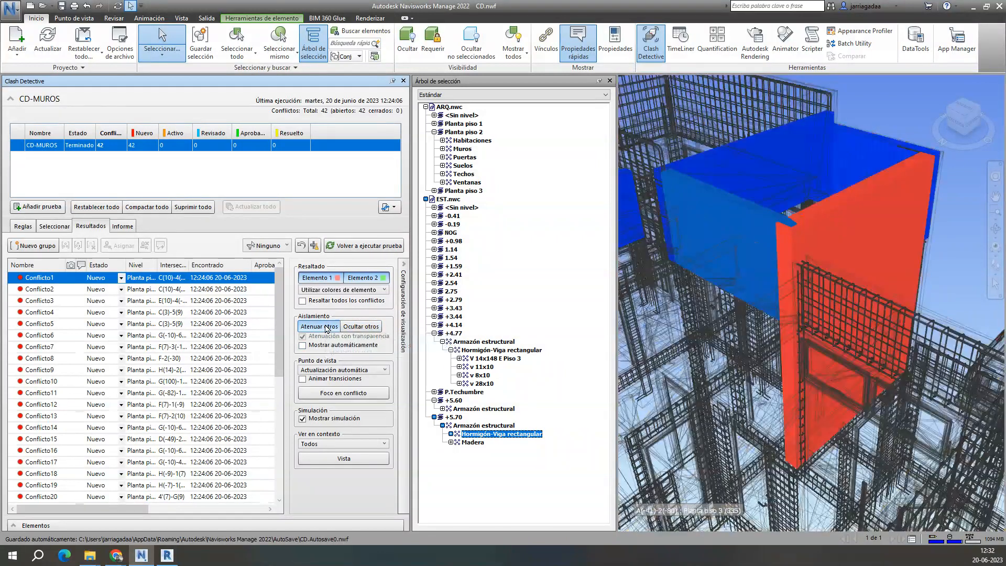
pyautogui.scroll(-8, 765, 257)
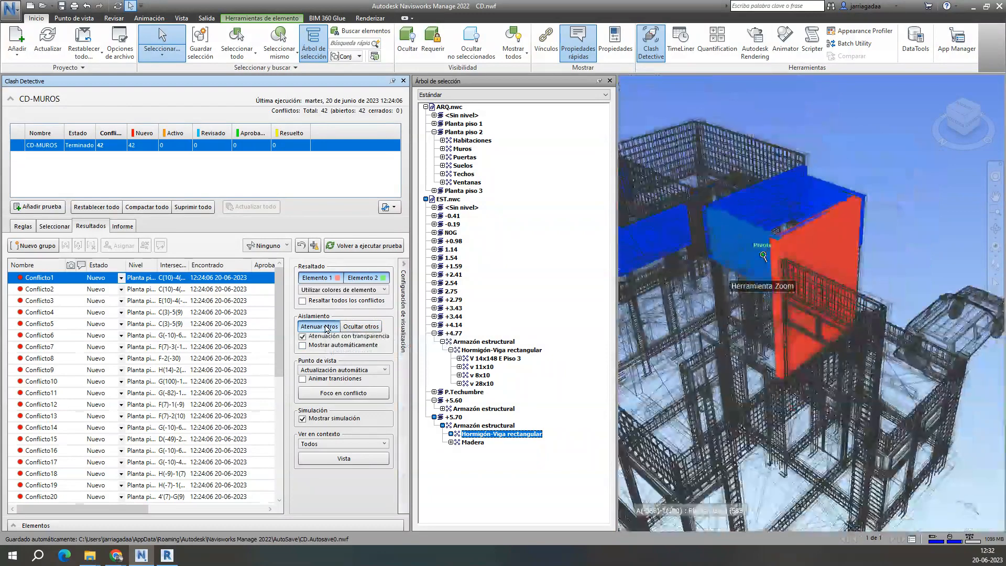
pyautogui.moveTo(738, 312); pyautogui.dragTo(823, 271, button='middle')
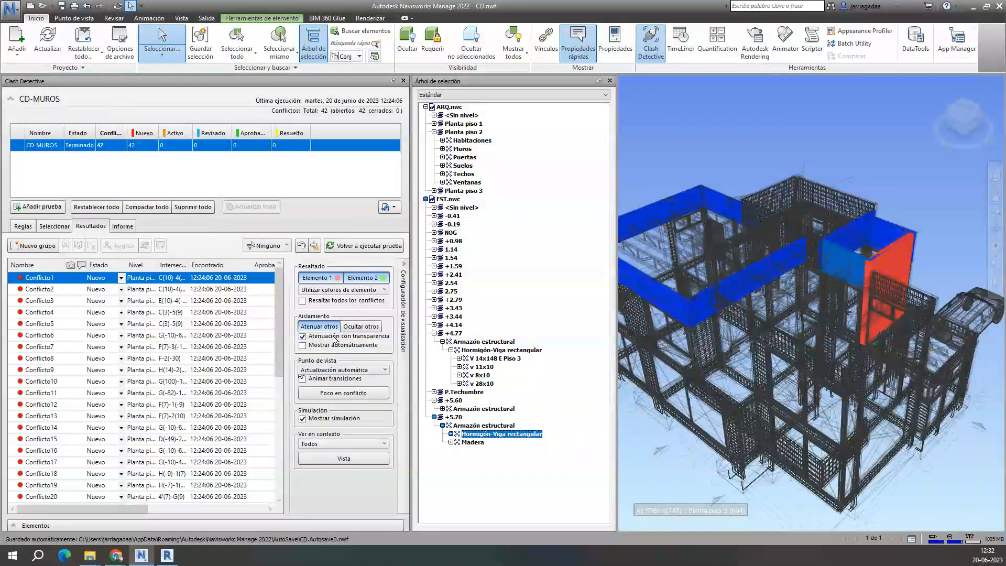
# Step: Compare the model with Atenuar otros off and on, leaving the elements outside Conflicto1 dimmed
pyautogui.click(321, 329)
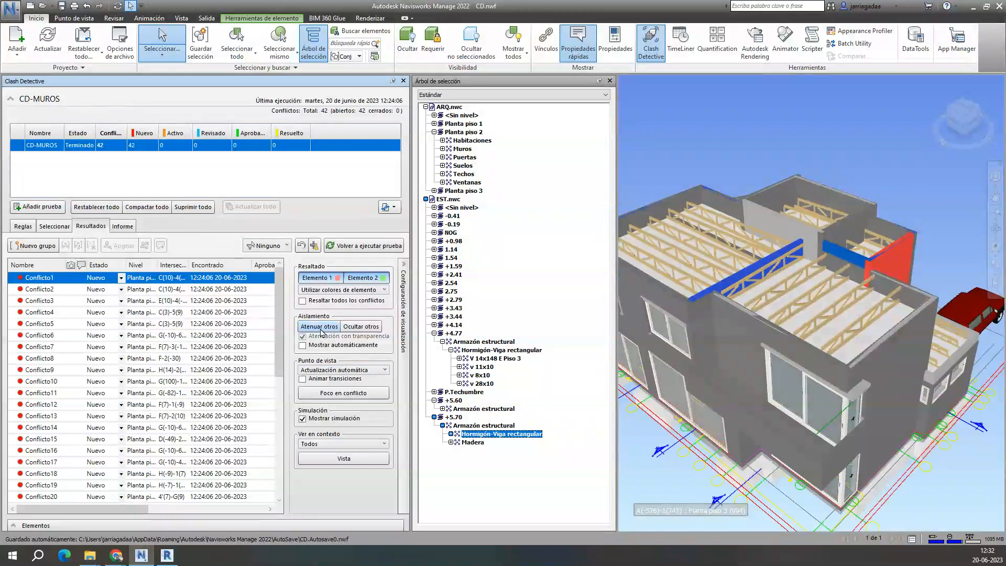
pyautogui.click(320, 327)
pyautogui.click(321, 327)
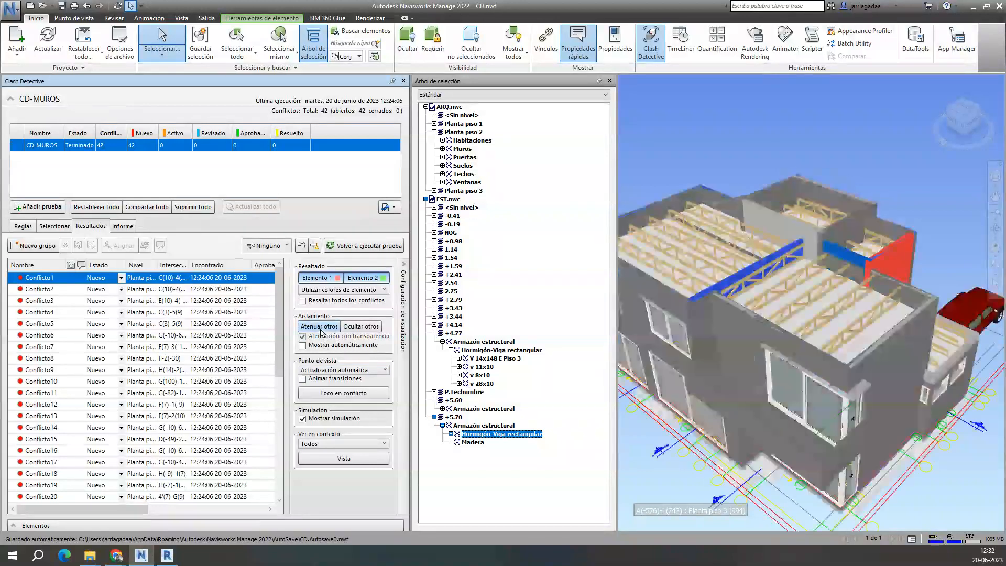
pyautogui.click(330, 329)
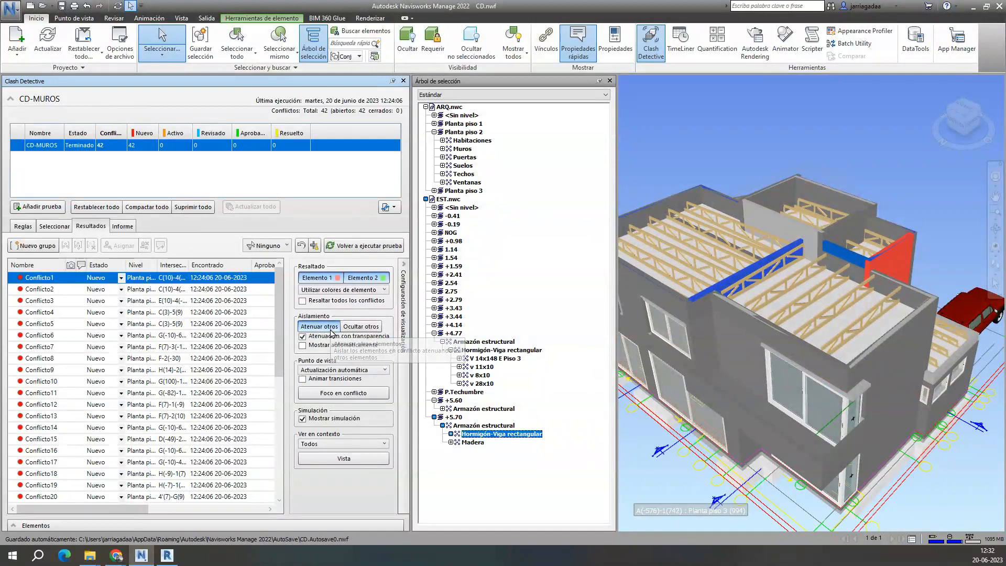
pyautogui.click(331, 331)
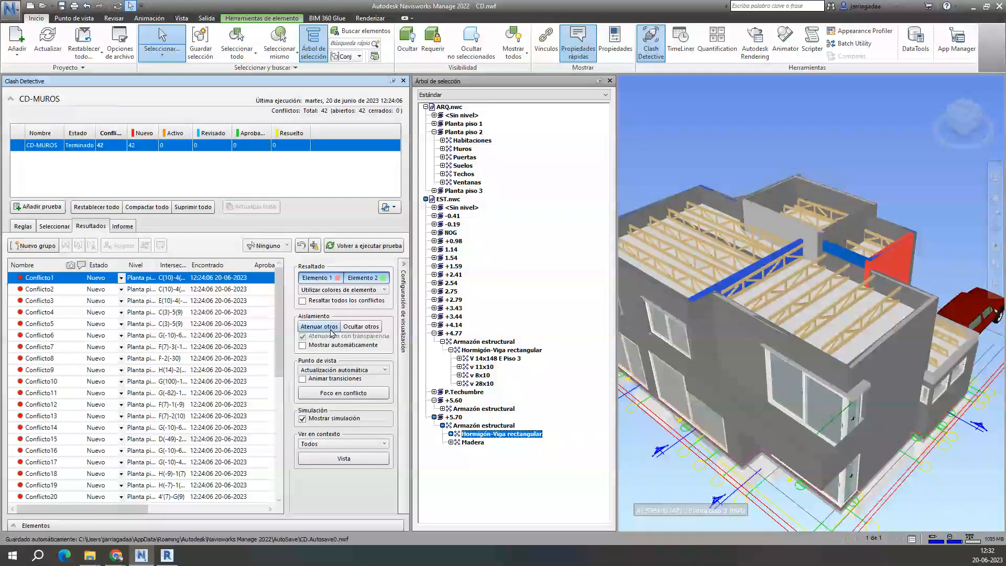
pyautogui.click(331, 329)
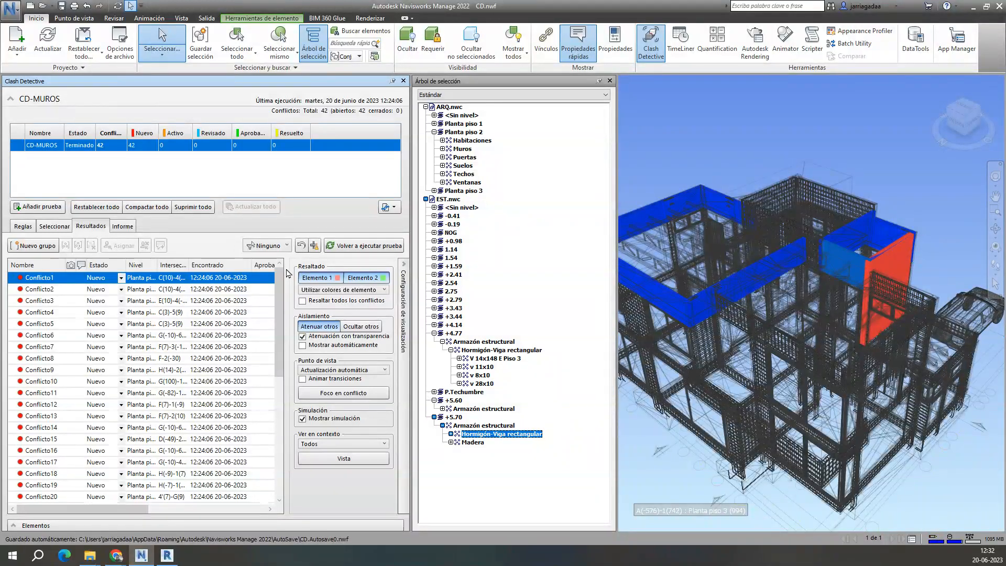
pyautogui.click(328, 329)
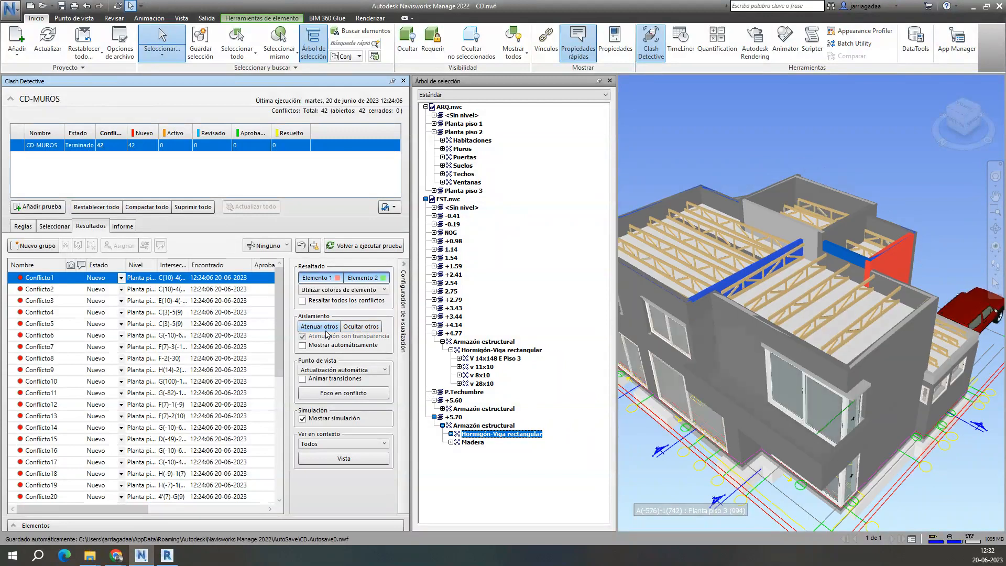
pyautogui.click(325, 330)
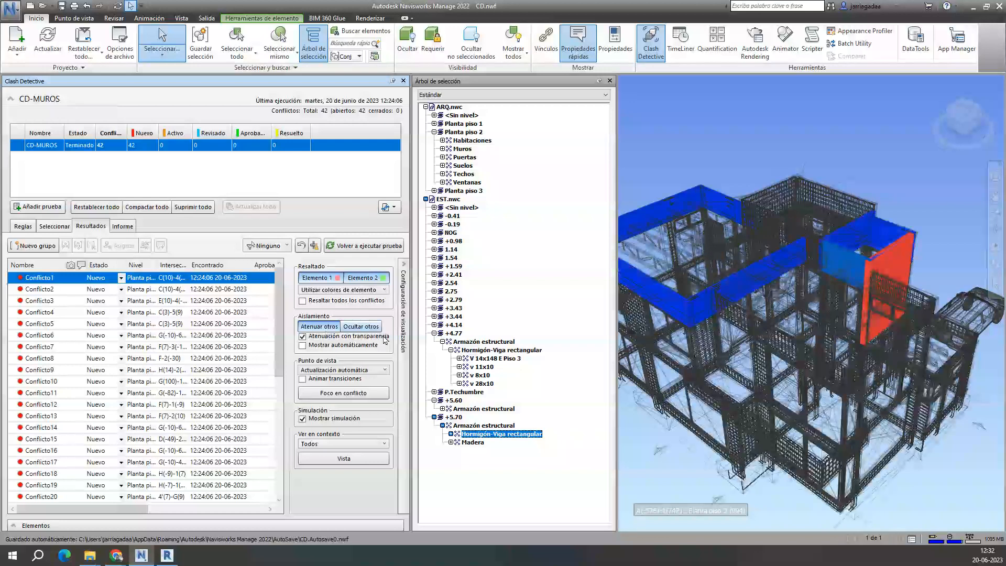
# Step: Isolate Conflicto1 by hiding all other elements (Ocultar otros) and identify the clashing wall and beam
pyautogui.click(361, 327)
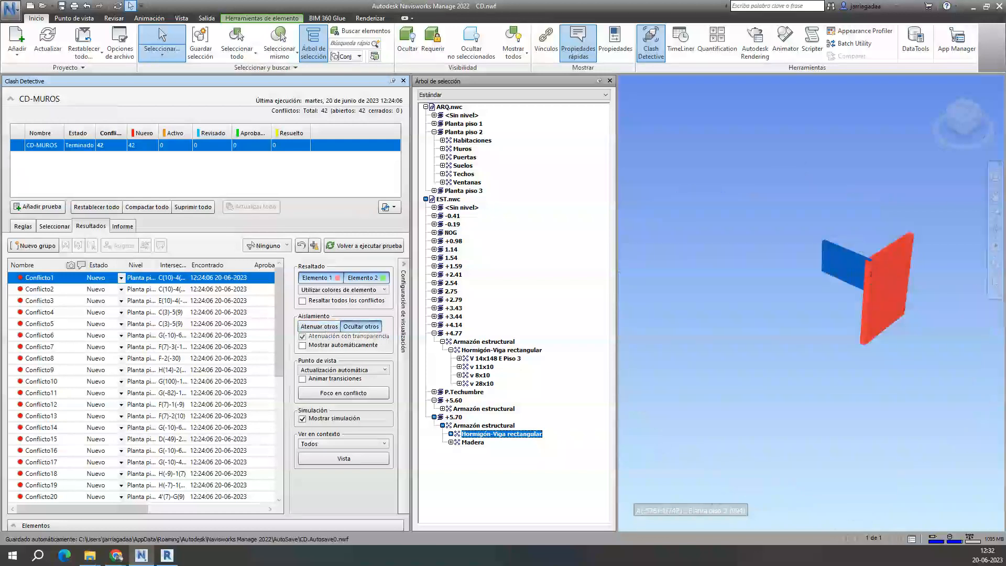
pyautogui.scroll(3, 894, 260)
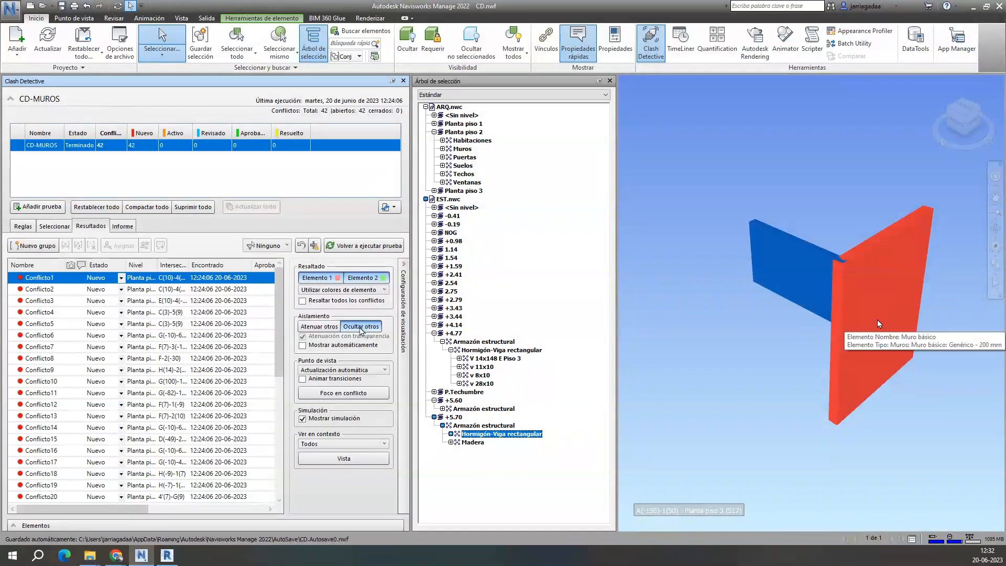
pyautogui.scroll(2, 839, 254)
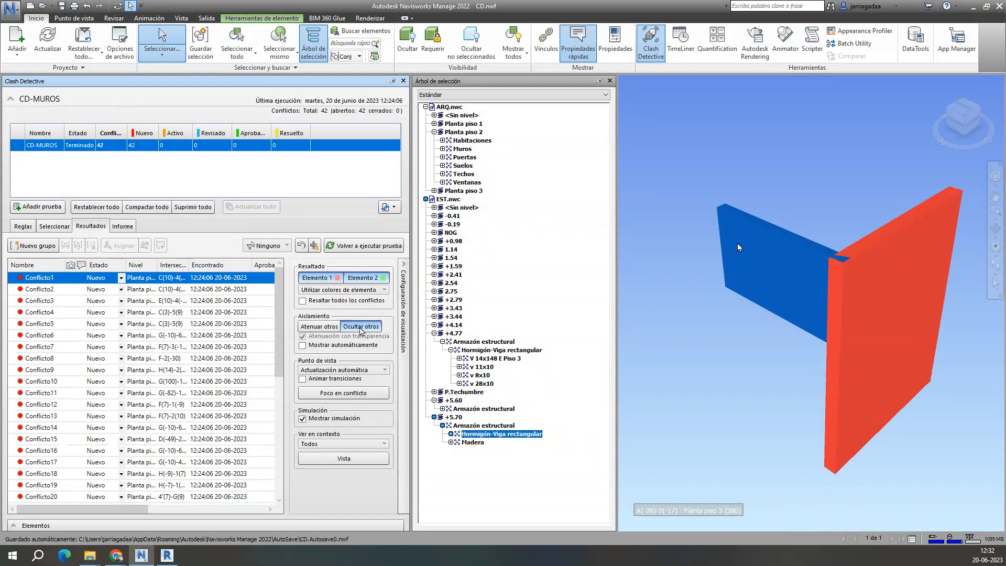
pyautogui.moveTo(786, 235)
pyautogui.moveTo(831, 391)
pyautogui.moveTo(740, 273)
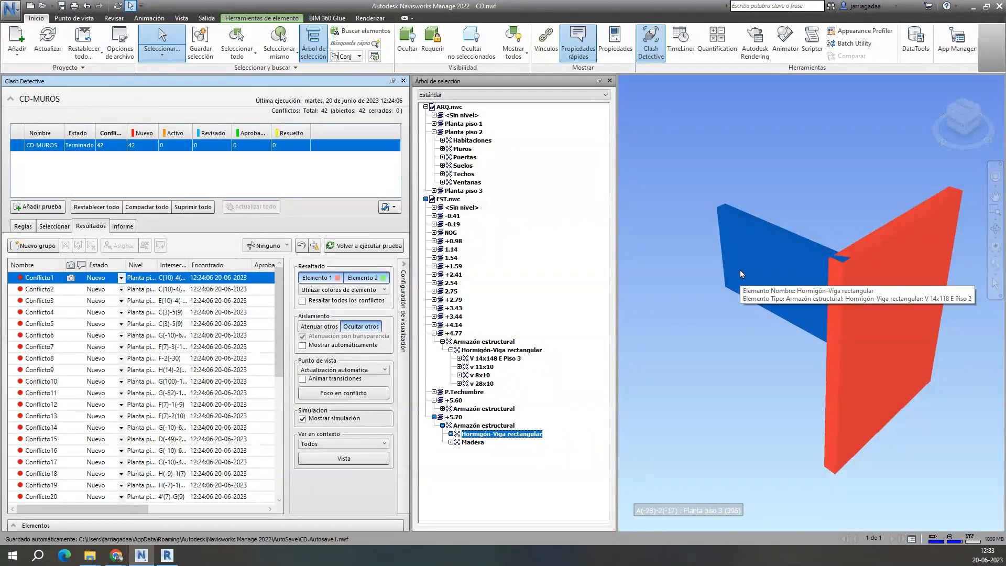
pyautogui.scroll(-1, 799, 278)
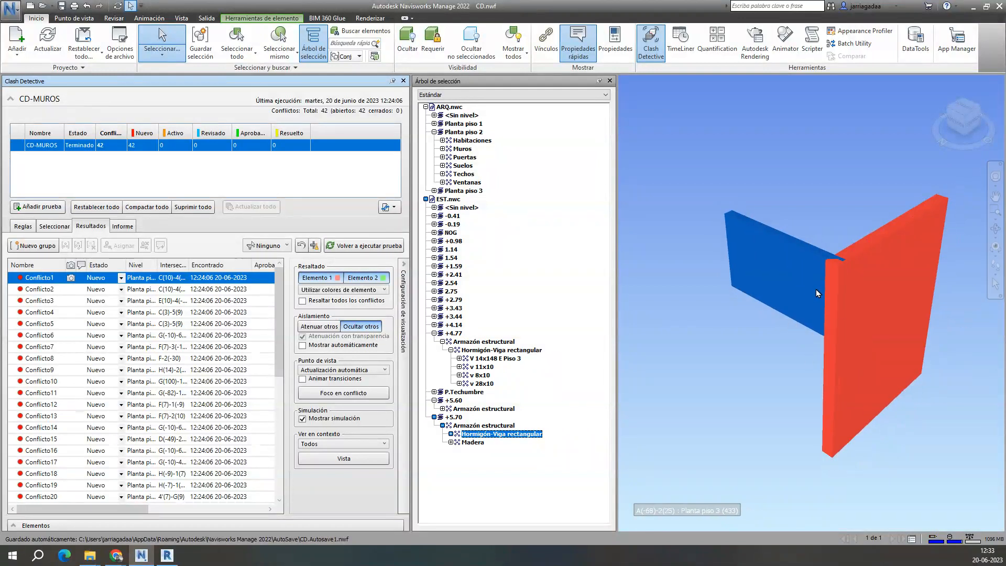
pyautogui.moveTo(815, 290)
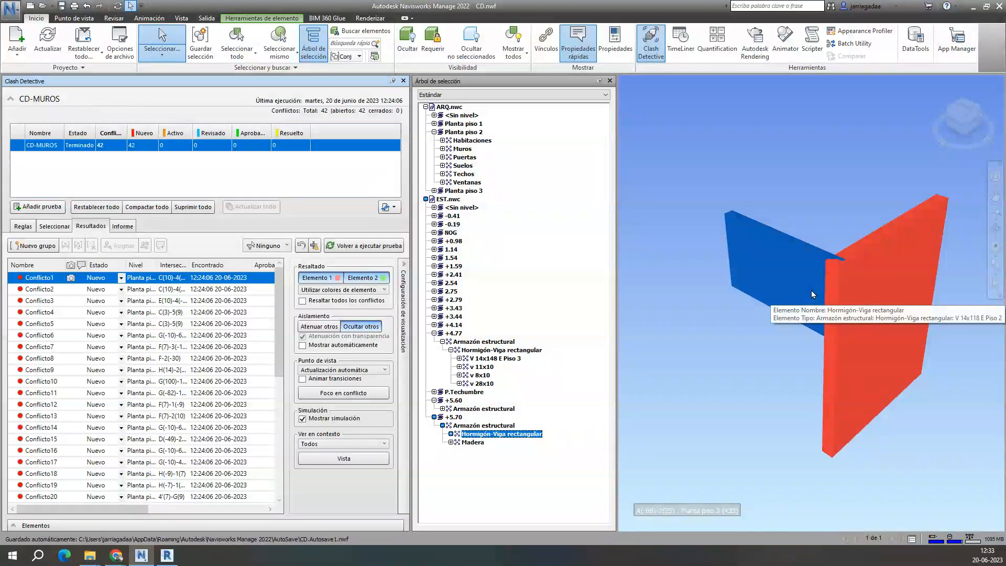
# Step: Replace Ocultar otros with Atenuar otros for Conflicto1 and review the clash within the whole building
pyautogui.click(353, 327)
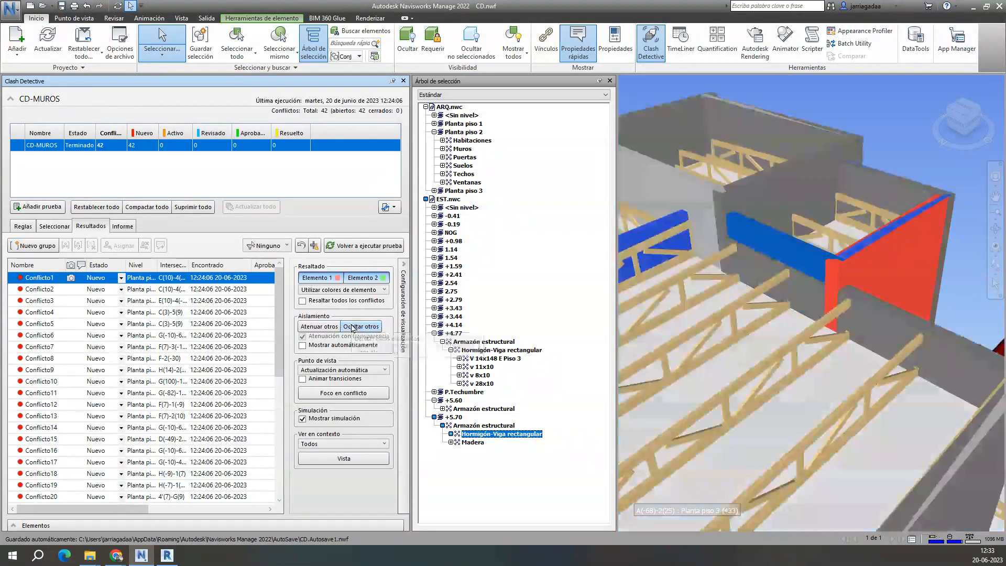
pyautogui.click(315, 326)
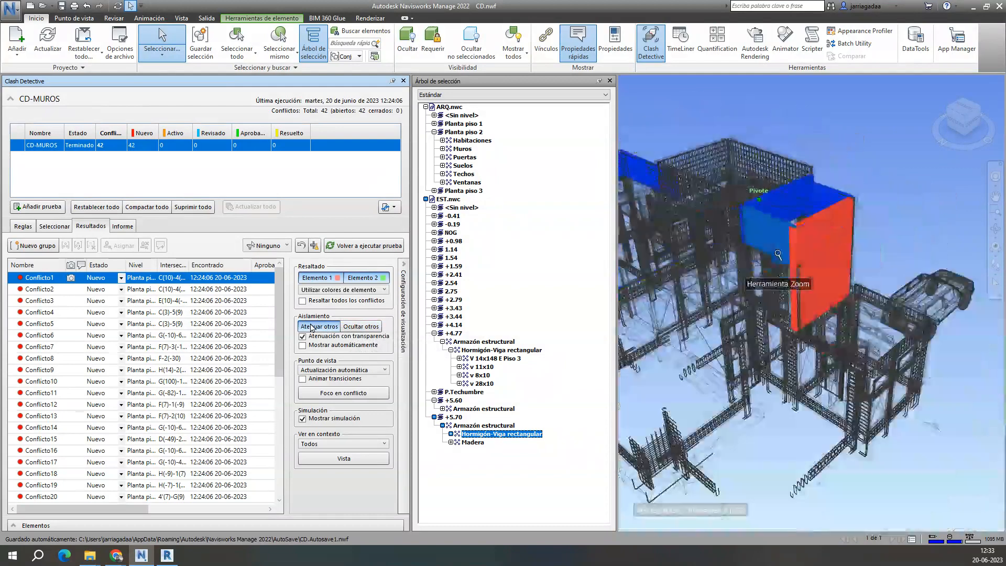
pyautogui.moveTo(749, 309); pyautogui.dragTo(818, 326, button='middle')
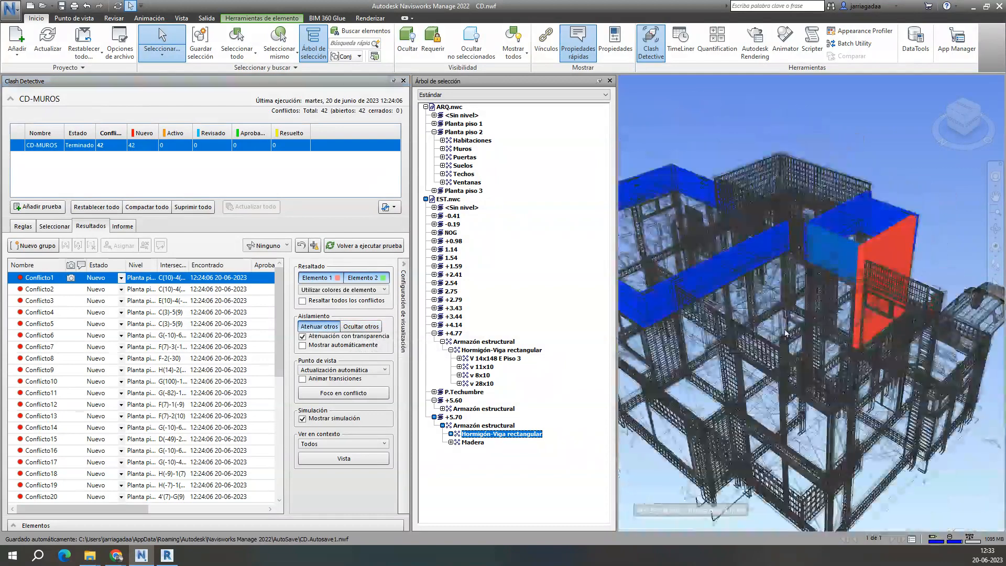
pyautogui.scroll(4, 818, 339)
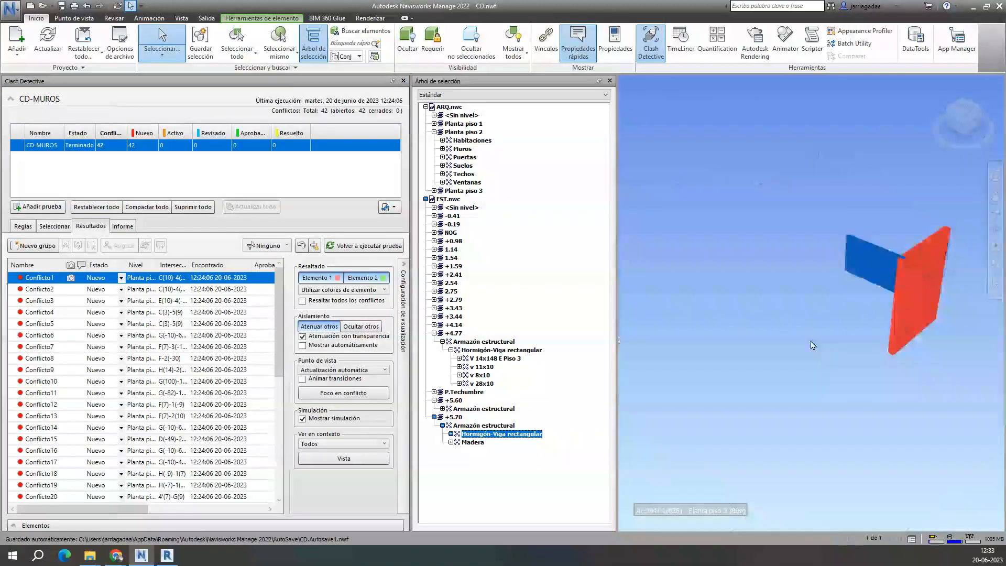
pyautogui.scroll(-3, 782, 364)
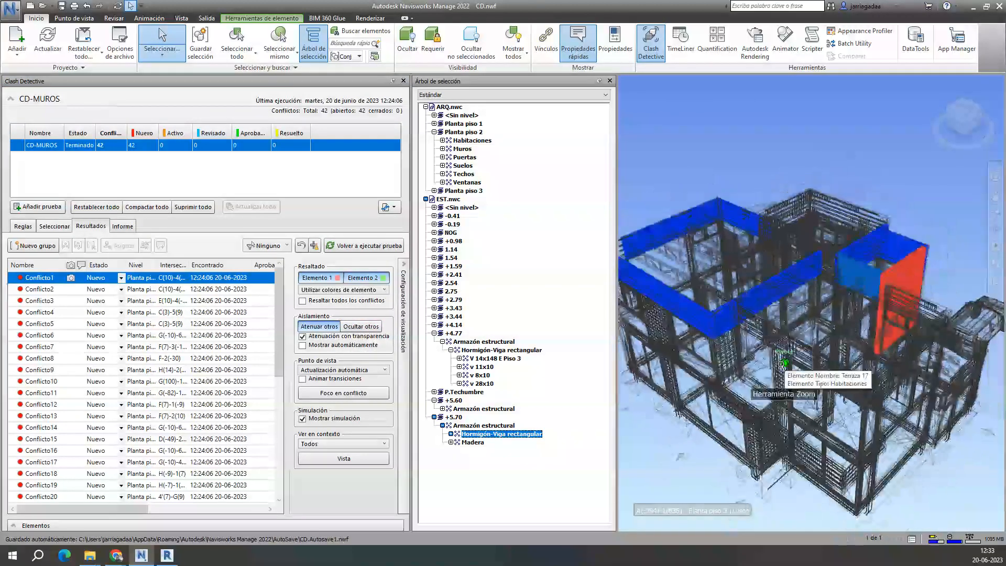
pyautogui.moveTo(782, 364); pyautogui.dragTo(778, 342, button='middle')
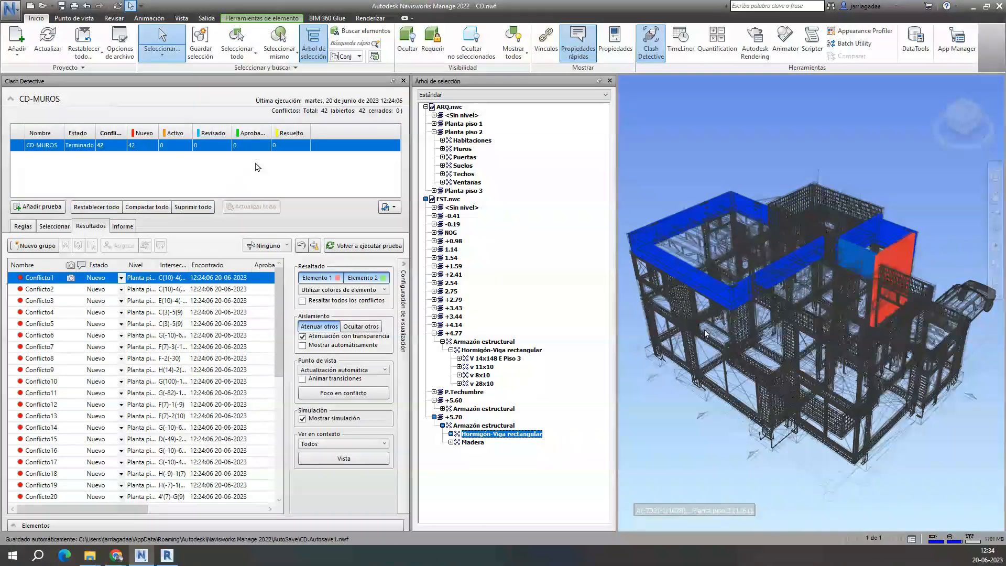
pyautogui.moveTo(836, 184)
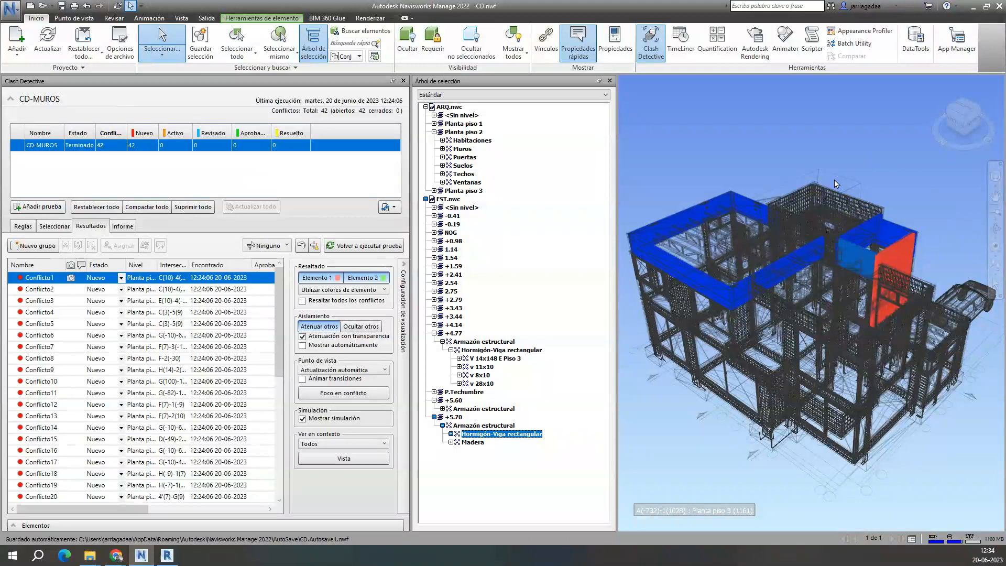
# Step: Select Conflicto2 and examine its clashing wall and beam from the outside and within the dimmed building
pyautogui.click(46, 290)
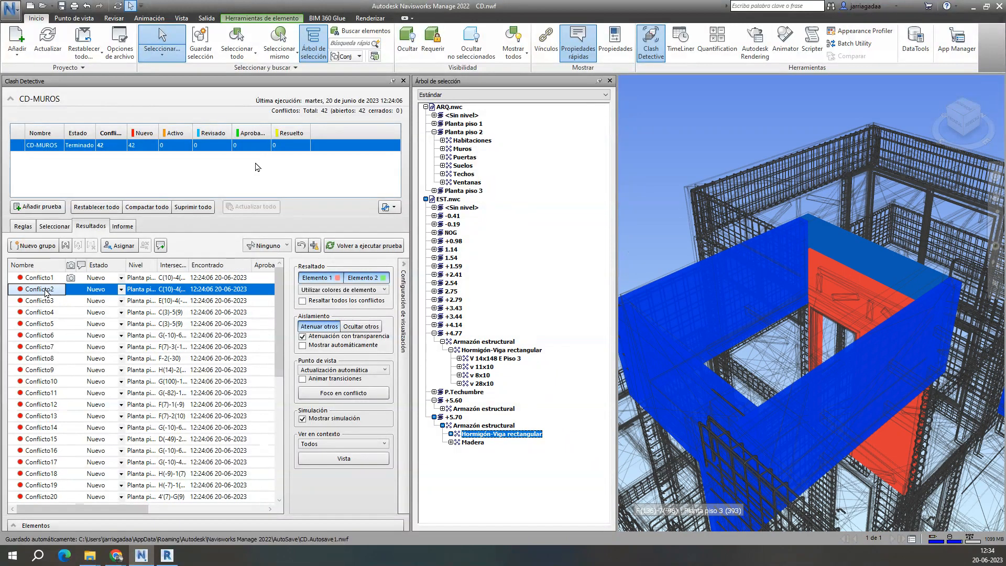
pyautogui.keyDown('shift'); pyautogui.moveTo(809, 367); pyautogui.dragTo(637, 338, button='middle'); pyautogui.keyUp('shift')
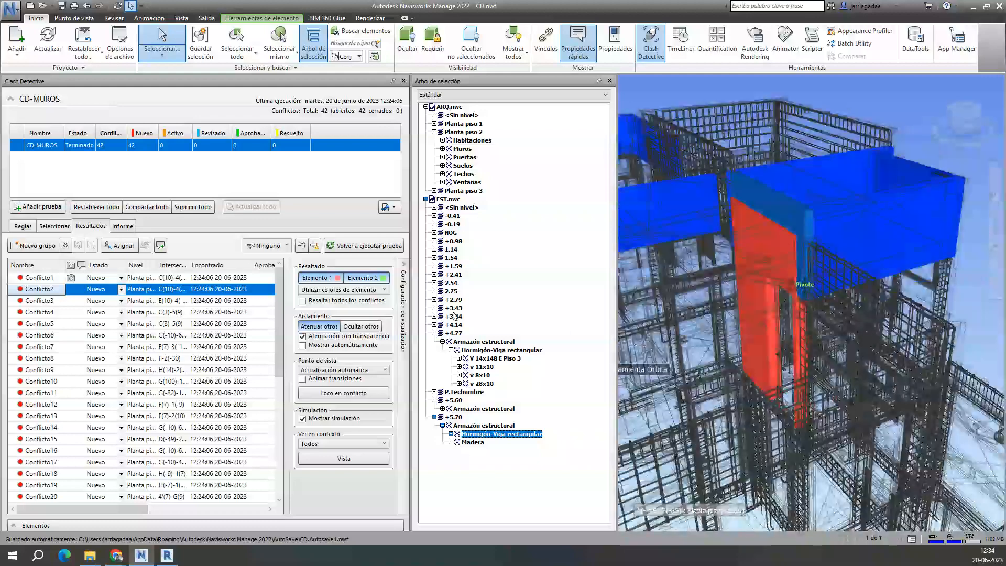
pyautogui.moveTo(765, 293)
pyautogui.keyDown('shift'); pyautogui.mouseDown(button='middle')
pyautogui.moveTo(697, 262)
pyautogui.moveTo(718, 284)
pyautogui.moveTo(724, 315)
pyautogui.moveTo(795, 315)
pyautogui.moveTo(806, 338)
pyautogui.mouseUp(button='middle'); pyautogui.keyUp('shift')
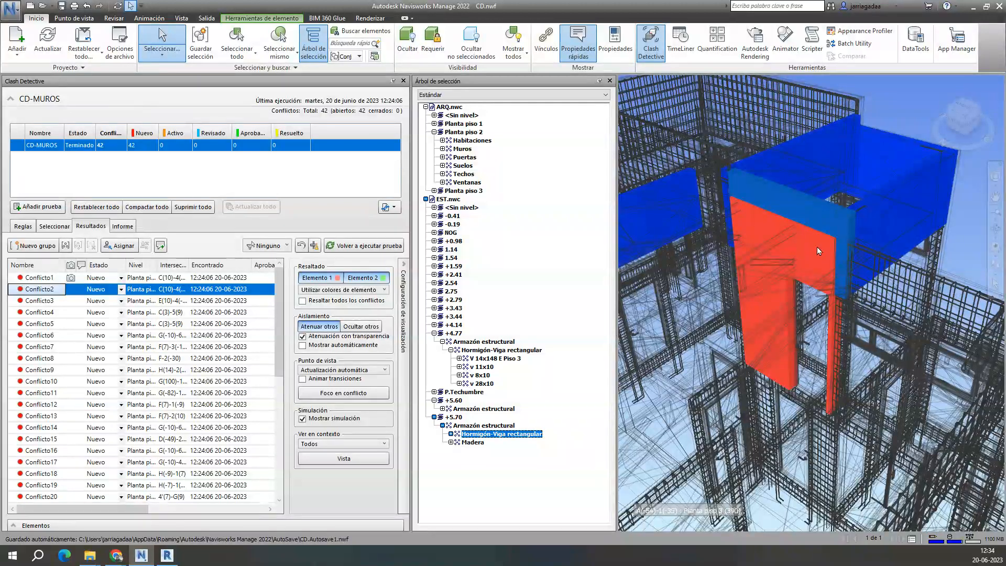
pyautogui.moveTo(822, 252)
pyautogui.moveTo(755, 266)
pyautogui.moveTo(836, 224)
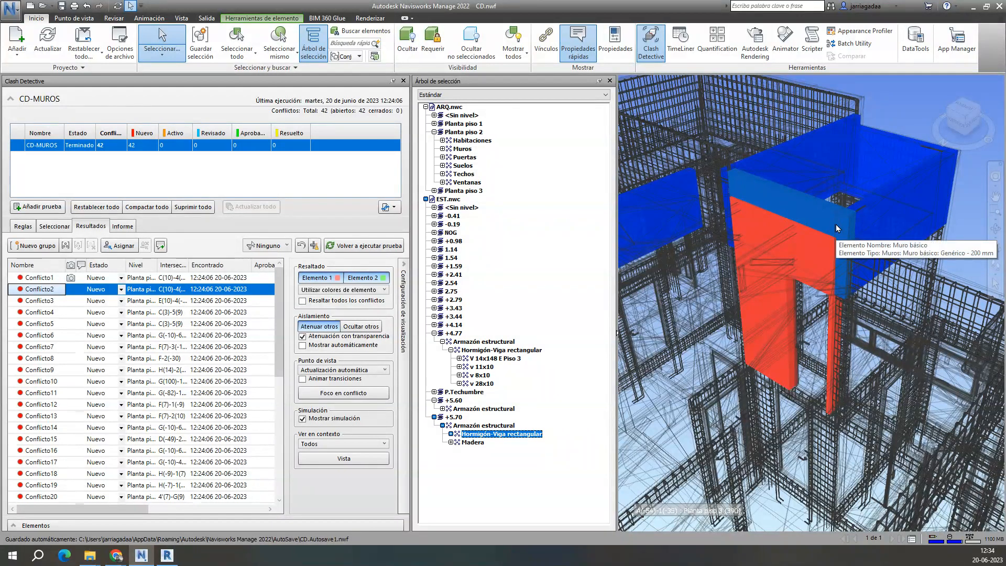
pyautogui.moveTo(822, 209); pyautogui.dragTo(797, 231, button='middle')
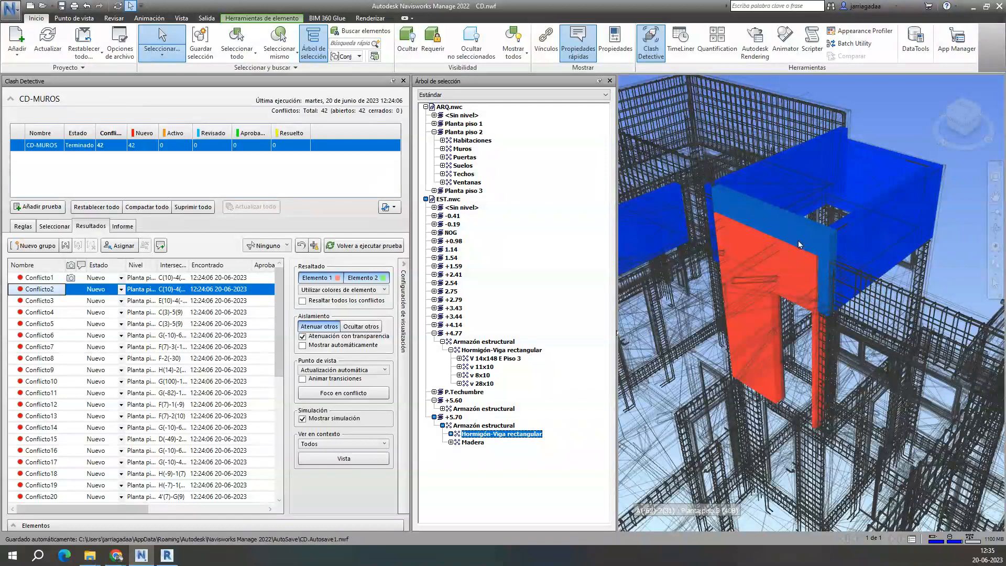
pyautogui.moveTo(797, 240); pyautogui.dragTo(818, 312, button='middle')
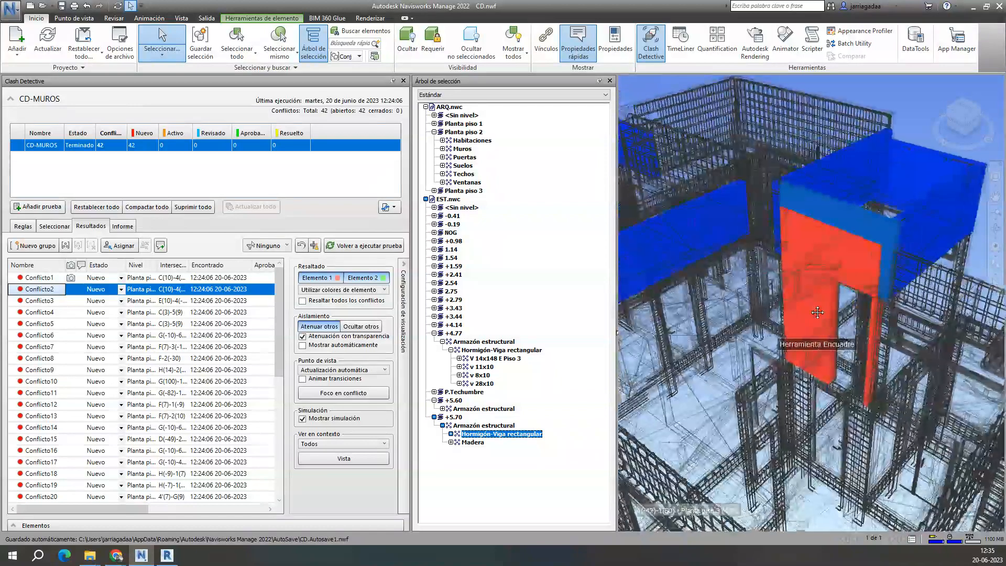
pyautogui.scroll(-4, 817, 314)
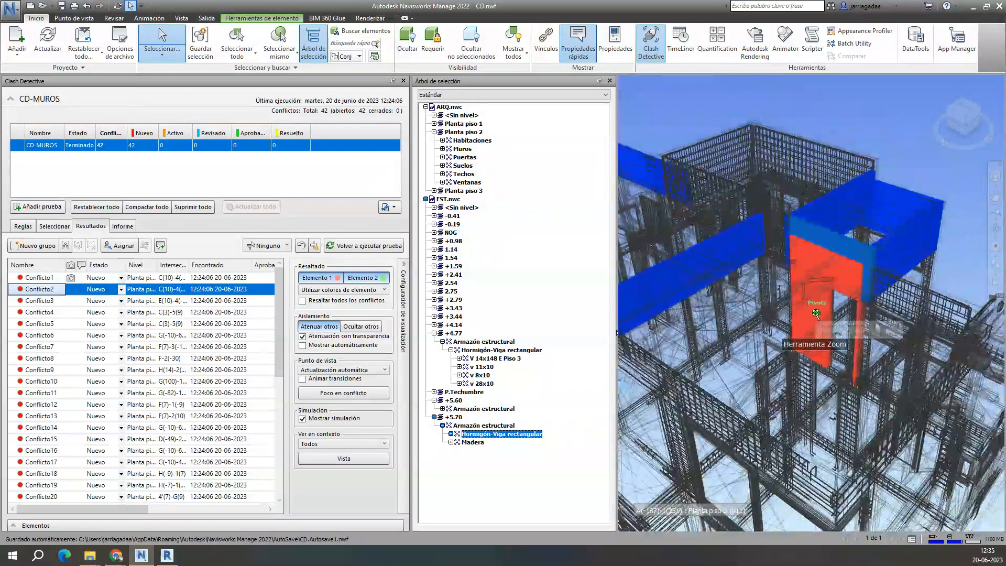
pyautogui.scroll(-3, 817, 314)
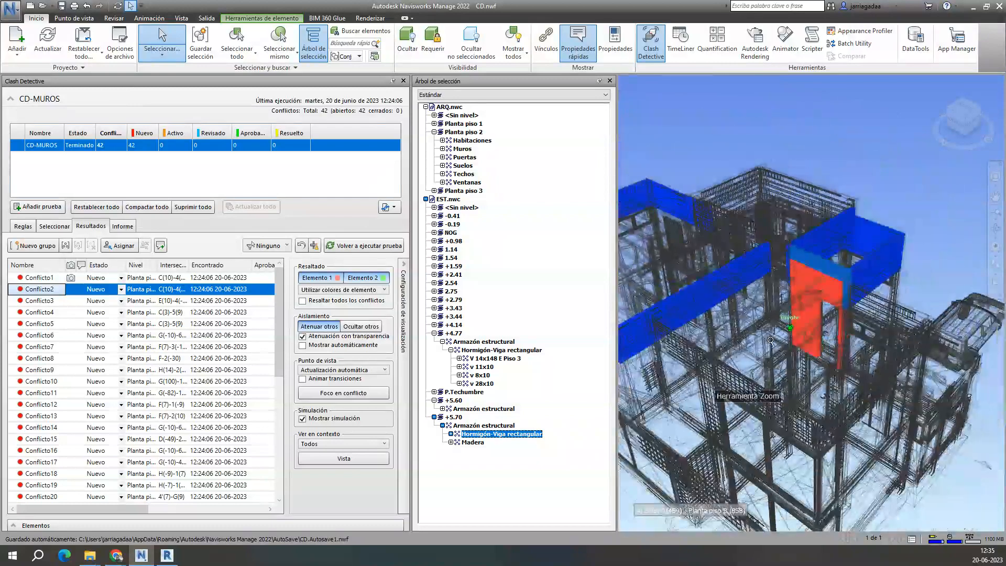
pyautogui.moveTo(754, 355); pyautogui.dragTo(778, 333, button='middle')
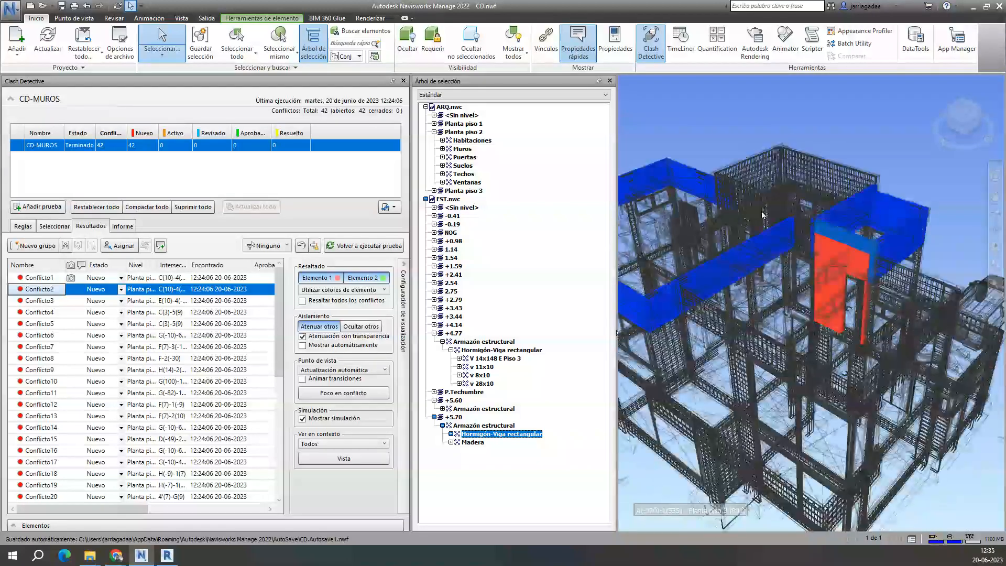
pyautogui.moveTo(844, 210)
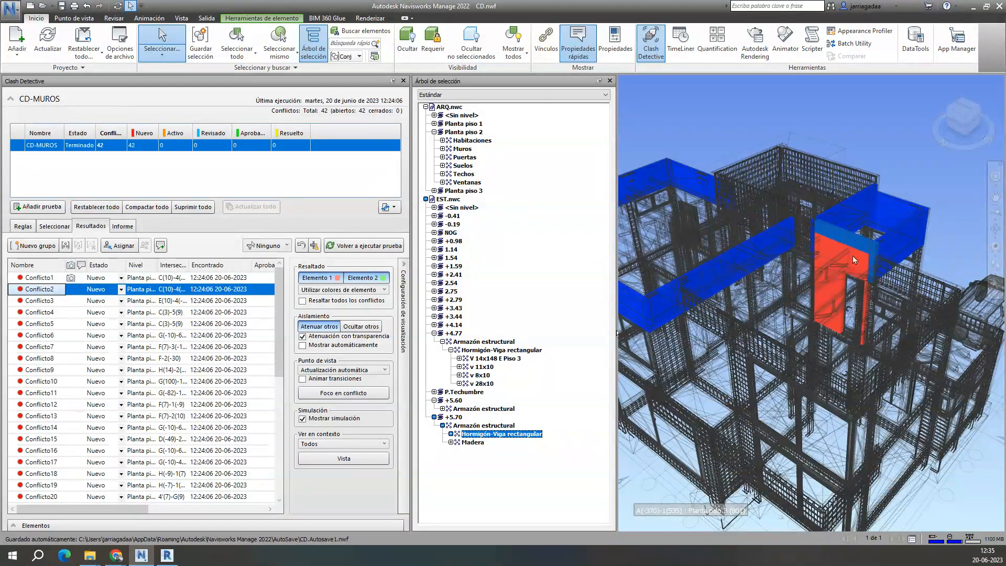
# Step: Compare the clashing elements of Conflicto3, Conflicto1 and Conflicto2 within the dimmed building
pyautogui.moveTo(854, 259)
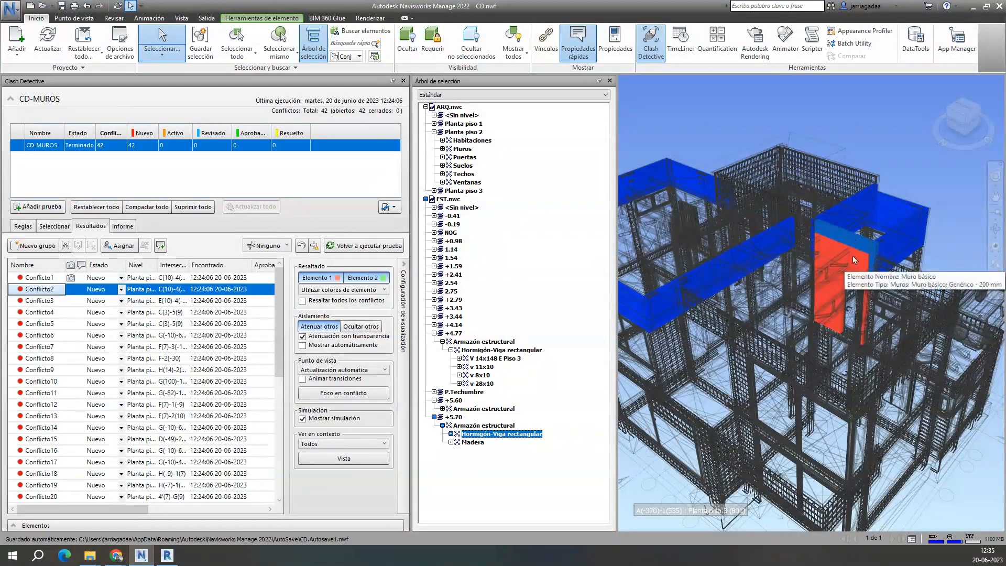
pyautogui.click(48, 302)
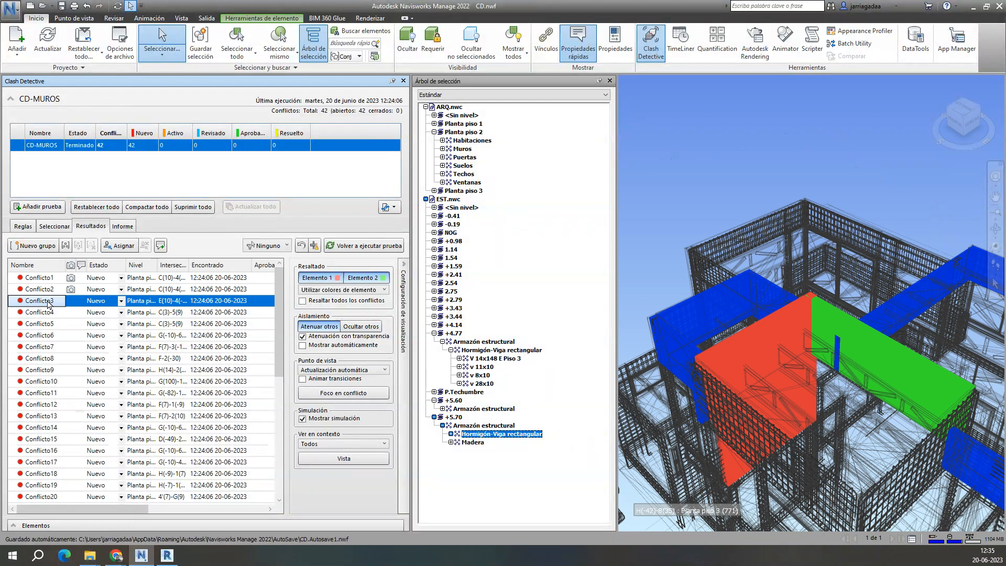
pyautogui.click(42, 281)
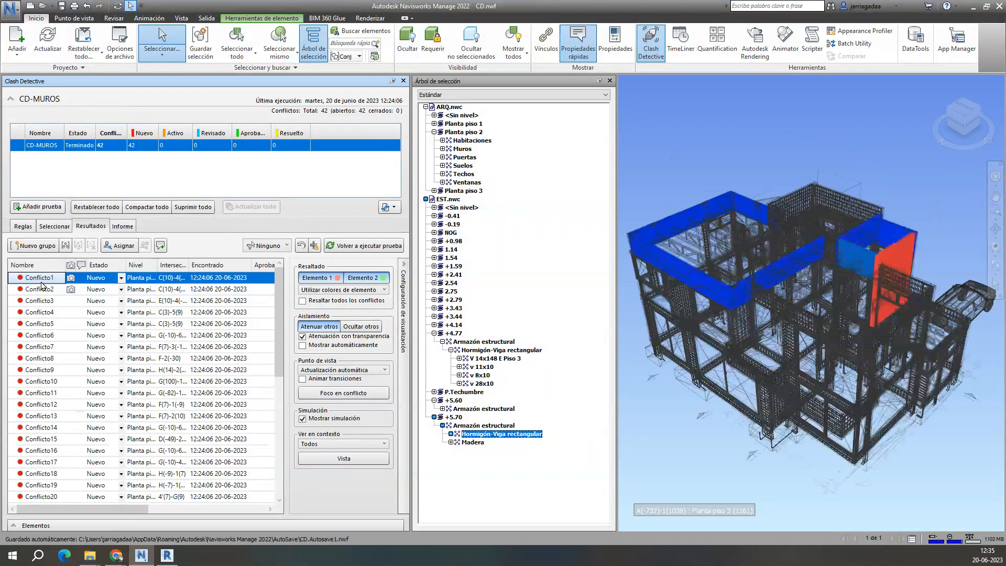
pyautogui.click(41, 291)
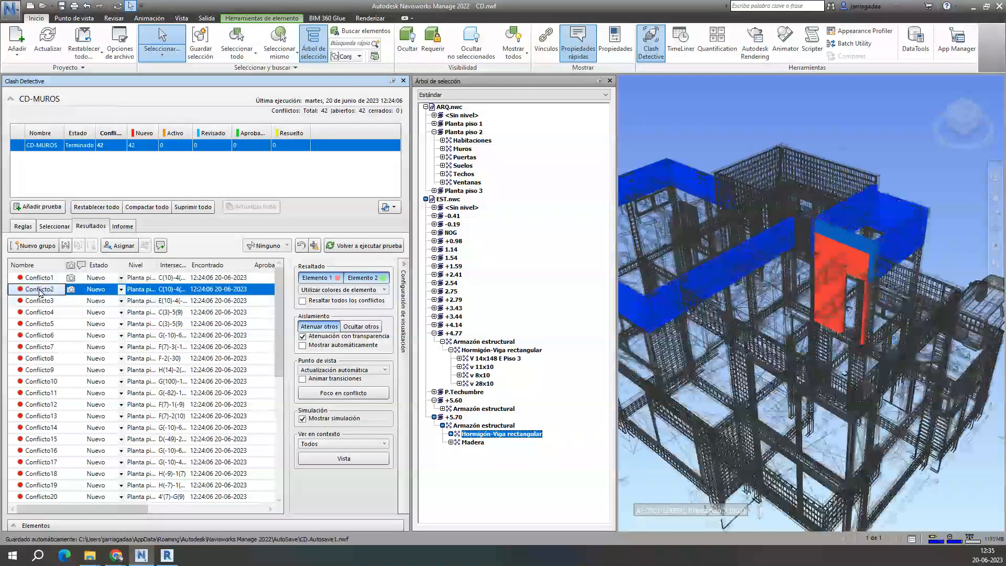
# Step: Set the status of Conflicto1 to Resuelto
pyautogui.click(45, 280)
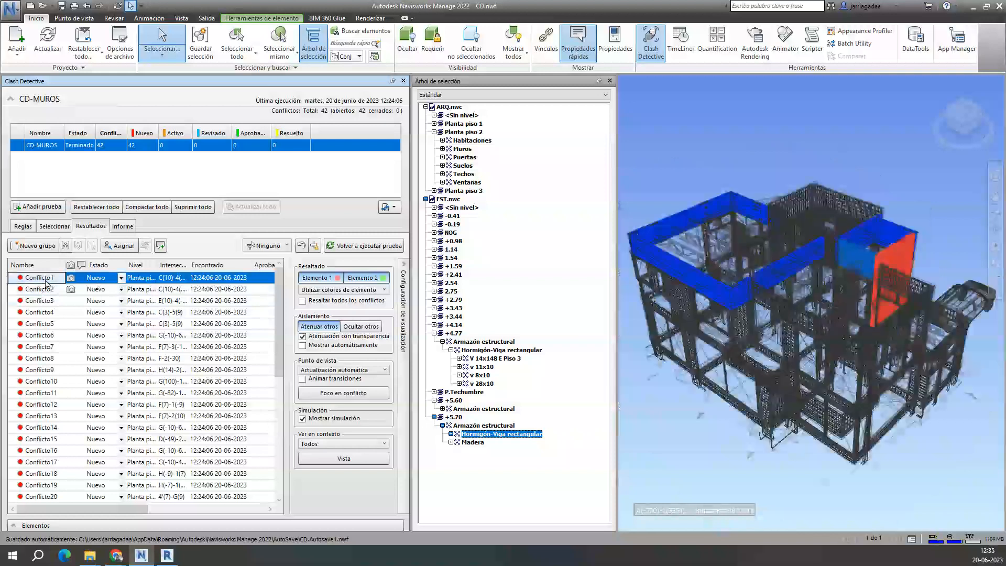
pyautogui.click(121, 279)
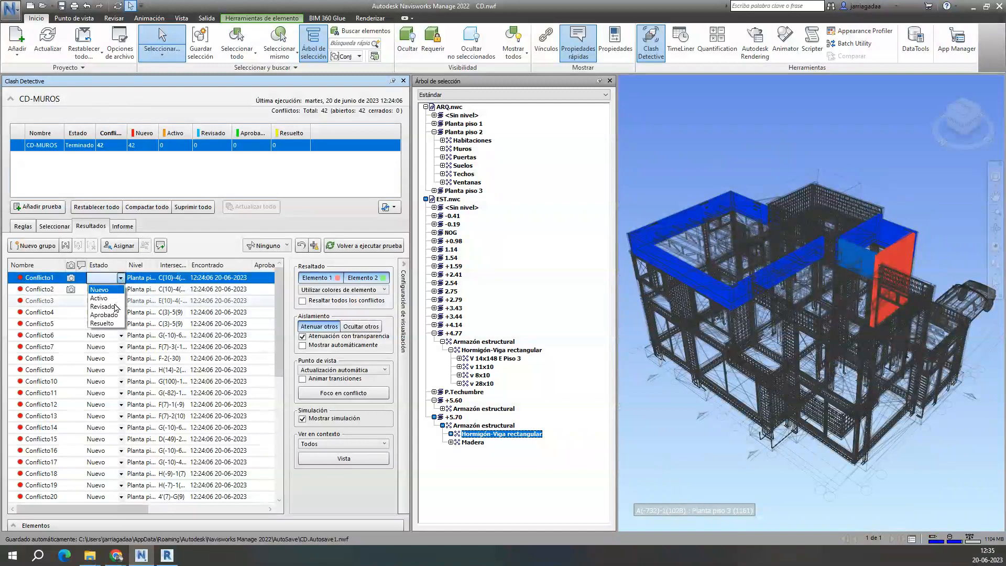
pyautogui.click(103, 324)
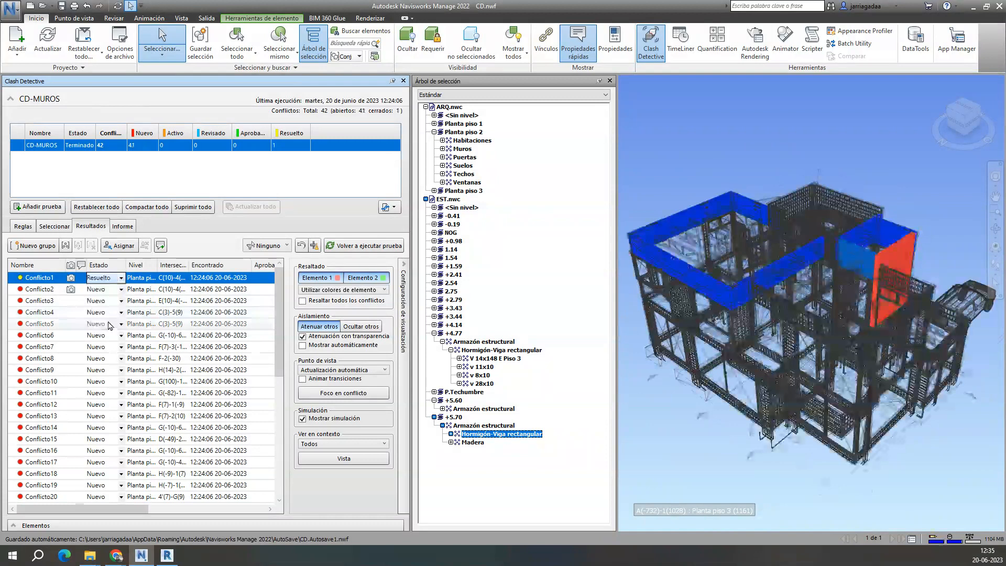
# Step: Set the status of Conflicto2 to Activo
pyautogui.click(21, 286)
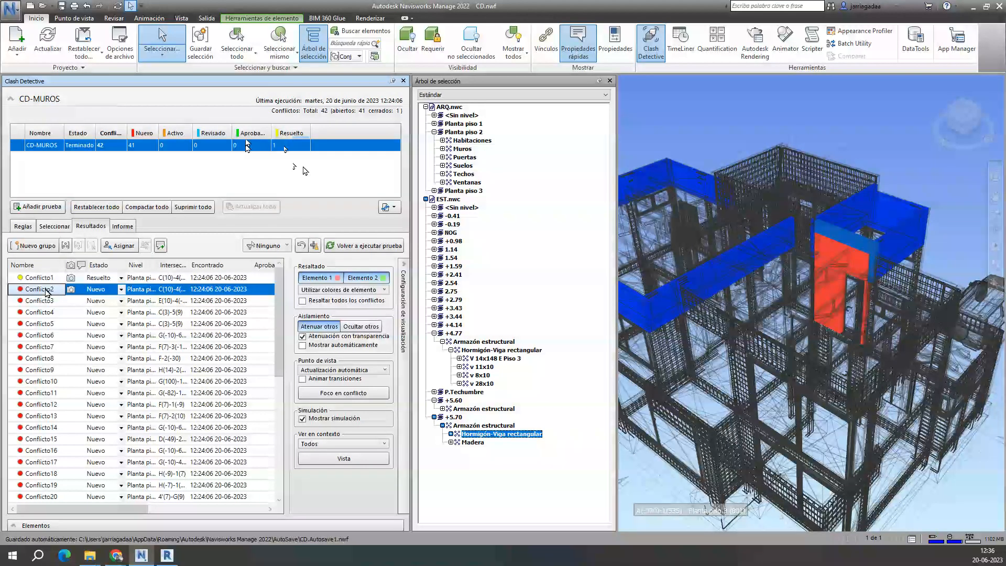
pyautogui.click(99, 290)
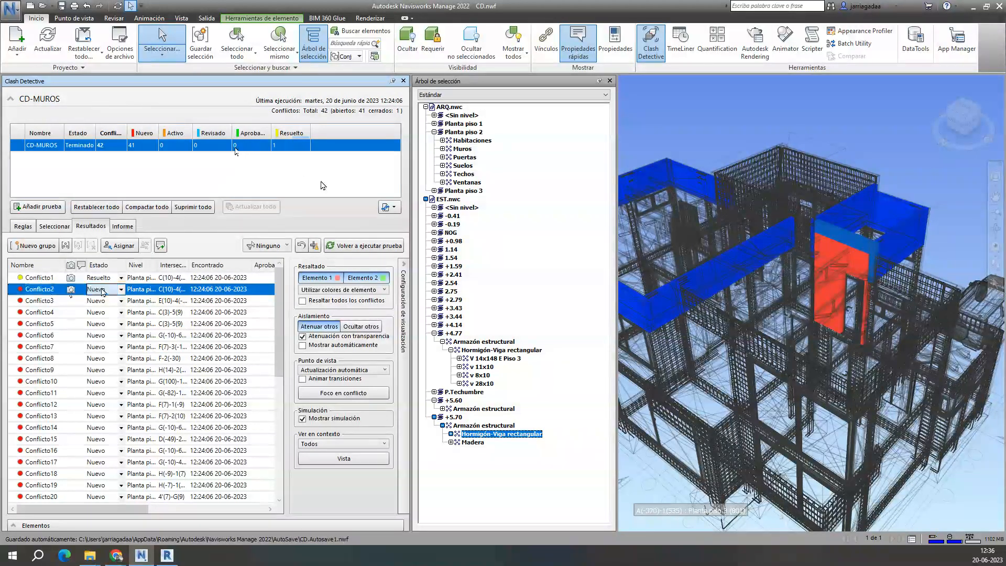
pyautogui.click(116, 290)
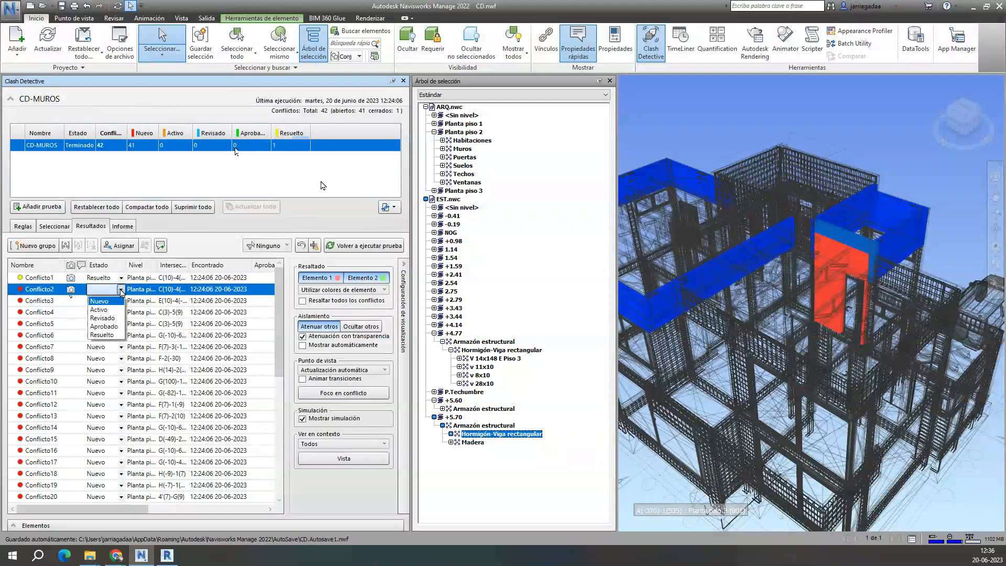
pyautogui.click(108, 313)
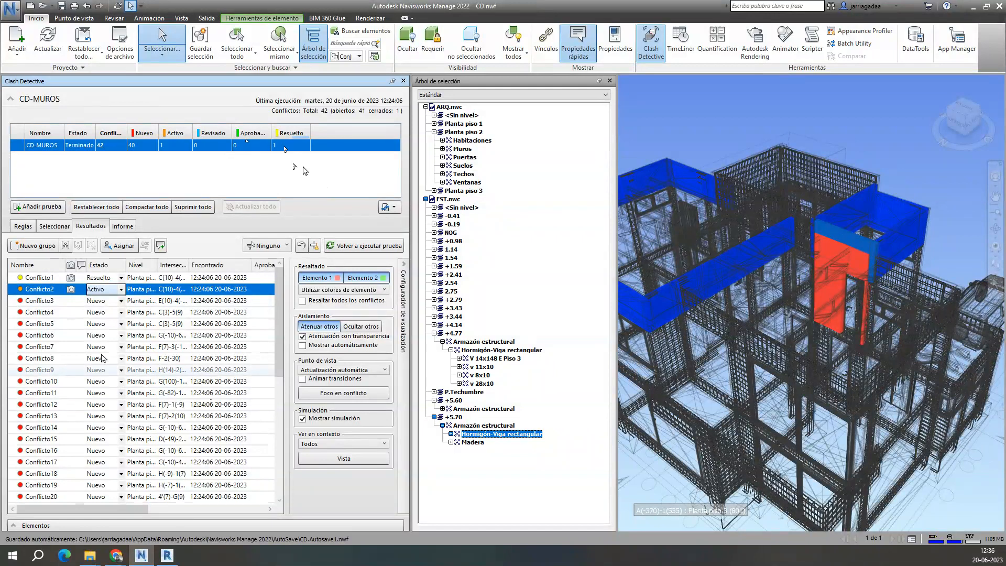
# Step: Isolate Conflicto3 by hiding all other elements (Ocultar otros) and examine where its wall and beam meet
pyautogui.click(52, 301)
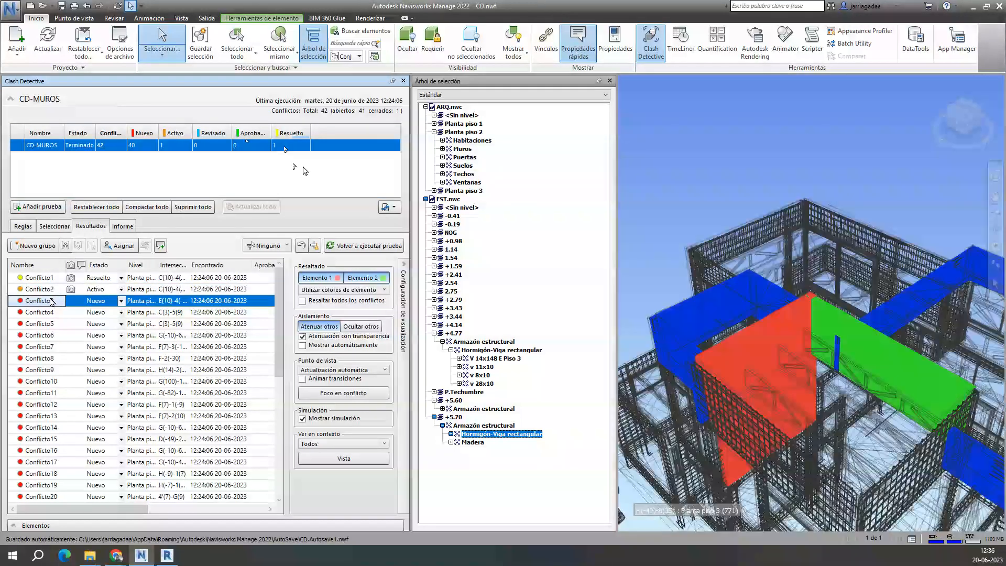
pyautogui.click(361, 326)
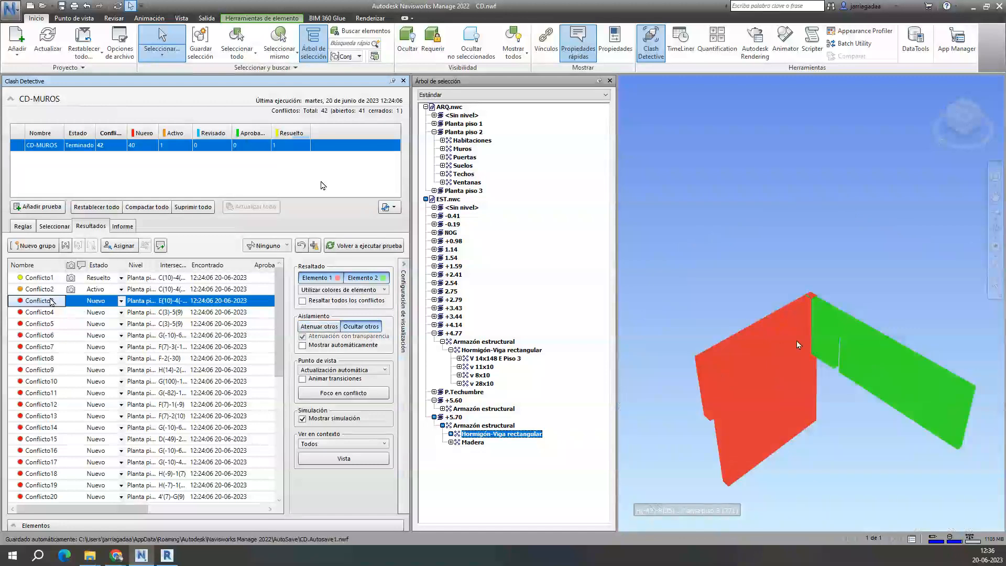
pyautogui.keyDown('shift'); pyautogui.moveTo(798, 369); pyautogui.dragTo(821, 265, button='middle'); pyautogui.keyUp('shift')
pyautogui.scroll(4, 820, 264)
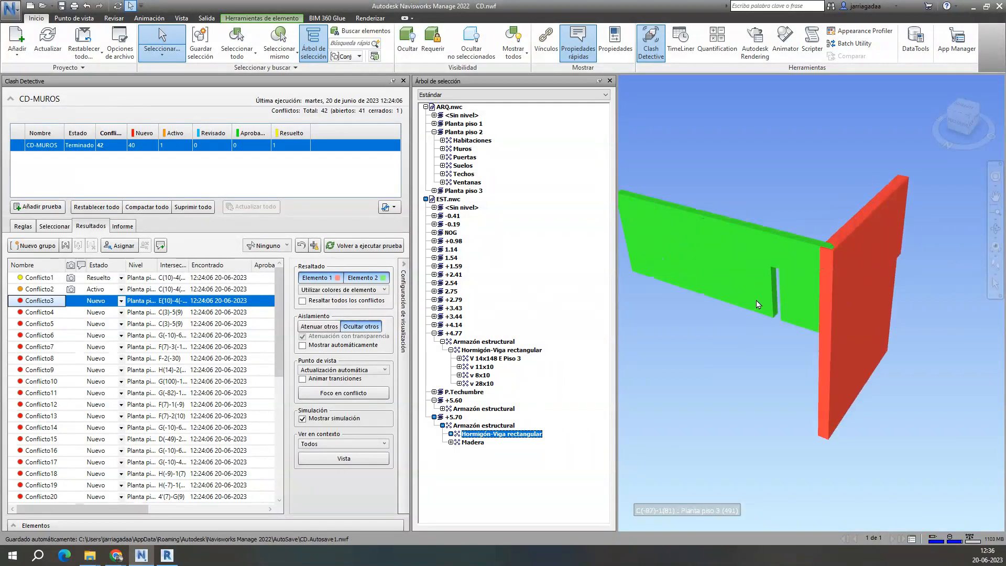
pyautogui.moveTo(757, 301); pyautogui.dragTo(776, 306, button='middle')
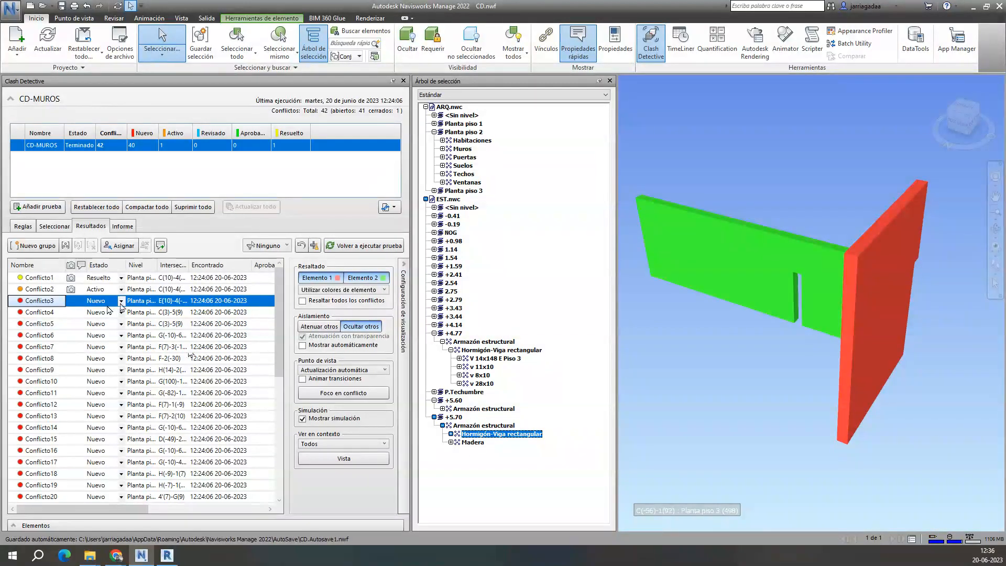
# Step: Replace Ocultar otros with Atenuar otros for Conflicto3 and review the clash within the surrounding structure
pyautogui.click(352, 326)
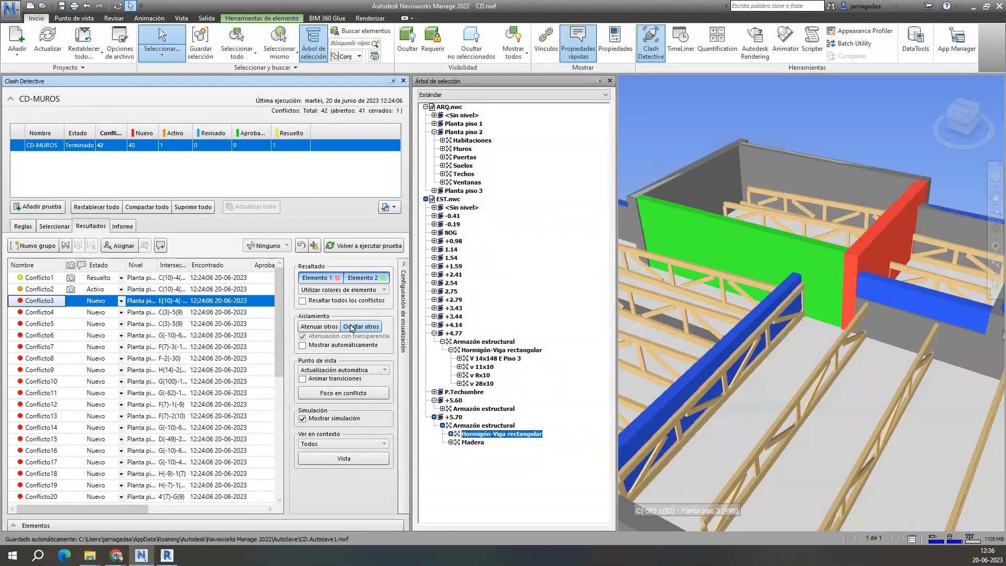
pyautogui.click(325, 326)
pyautogui.scroll(-3, 804, 287)
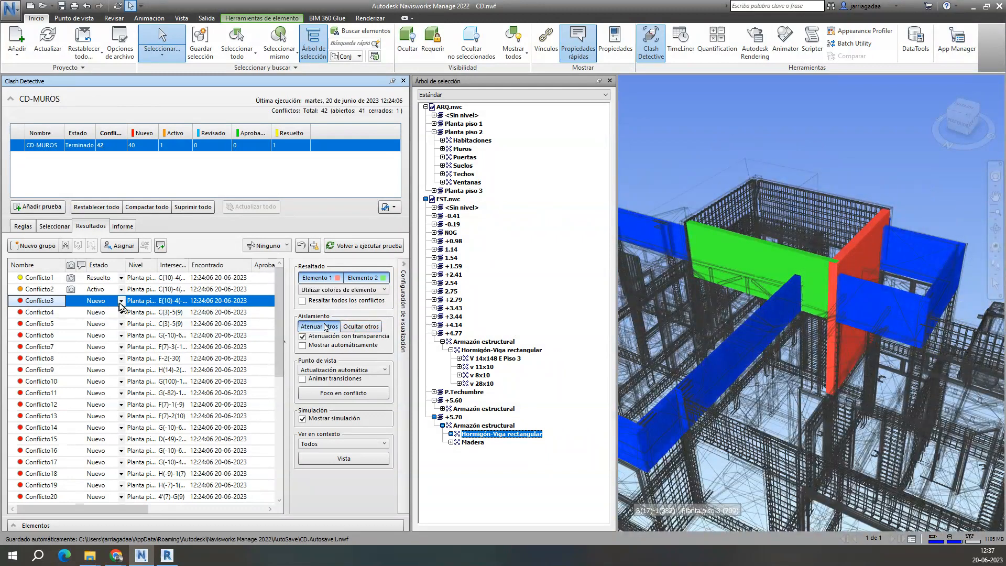
# Step: Set the status of Conflicto3 to Activo
pyautogui.click(121, 302)
pyautogui.click(104, 323)
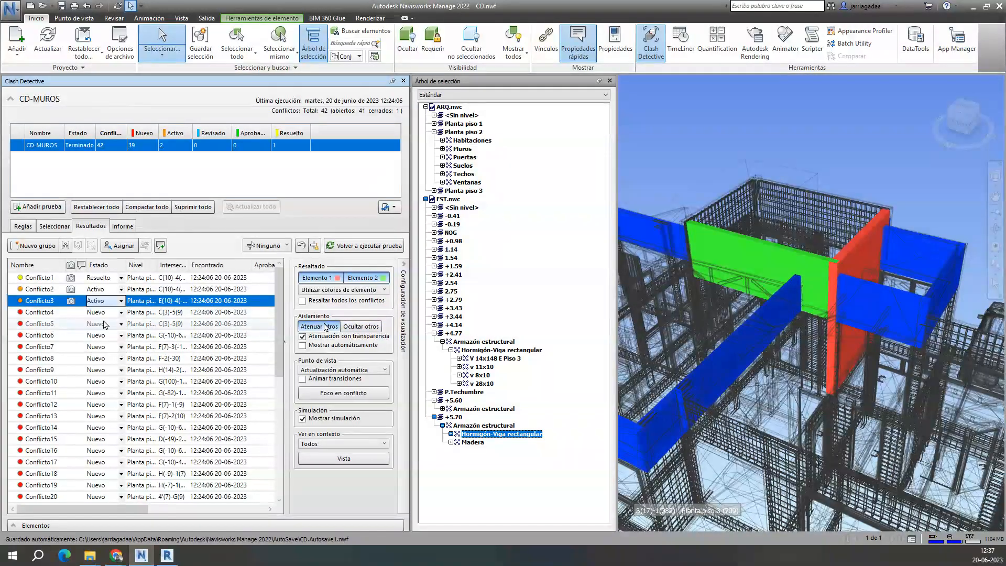
pyautogui.click(325, 326)
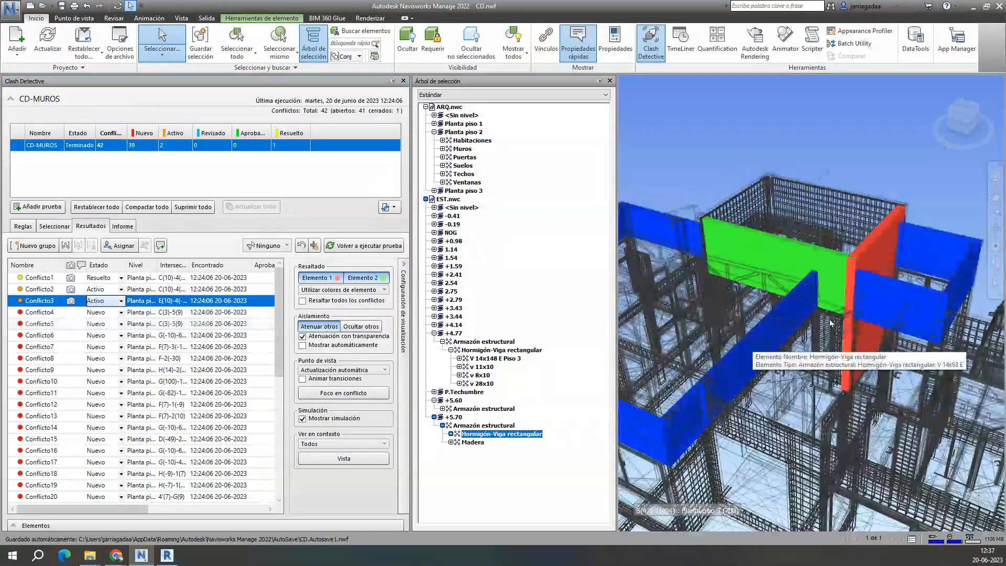
# Step: Select Conflicto4 and examine its clashing wall and beam within the dimmed building
pyautogui.click(56, 313)
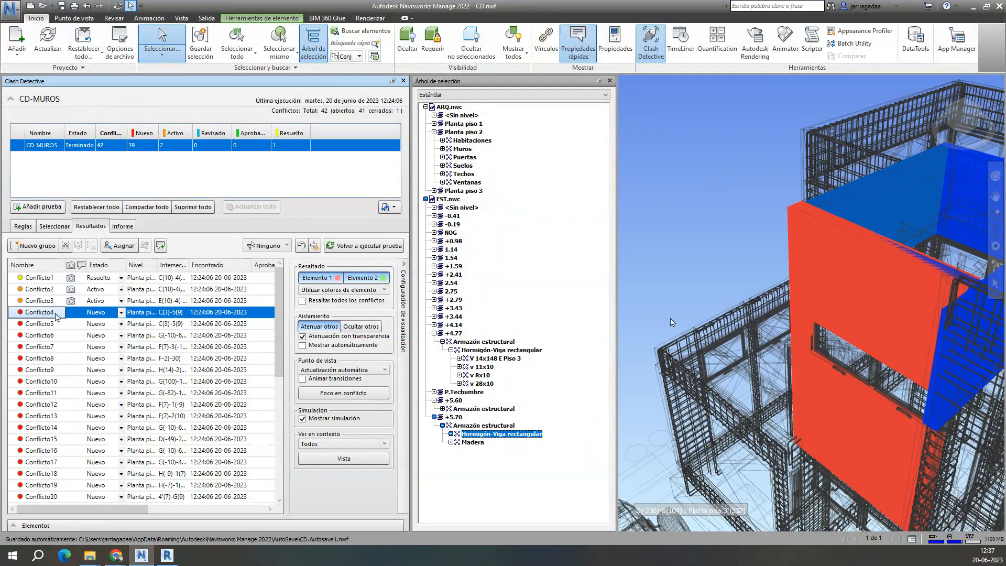
pyautogui.moveTo(867, 305); pyautogui.dragTo(810, 314, button='middle')
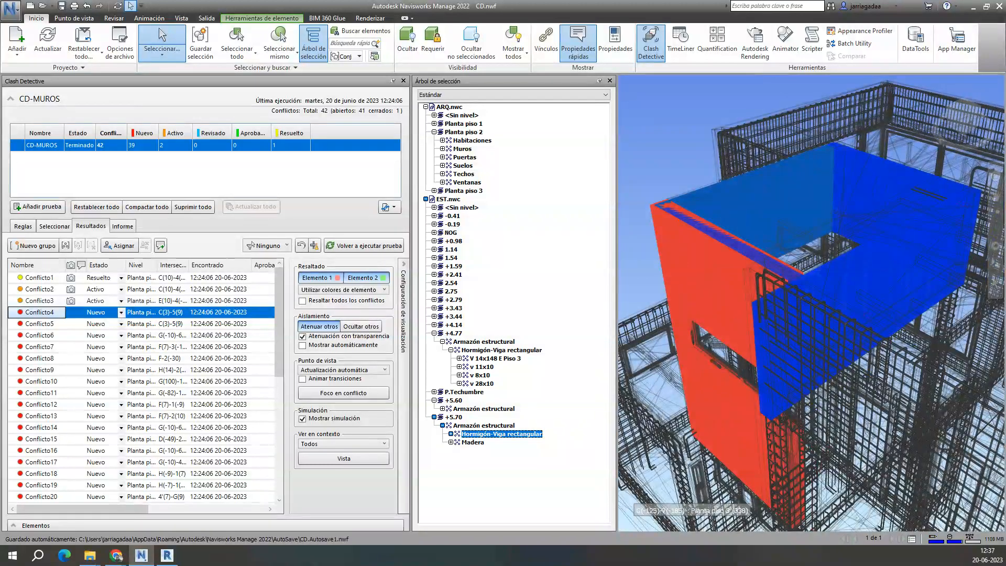
pyautogui.click(121, 313)
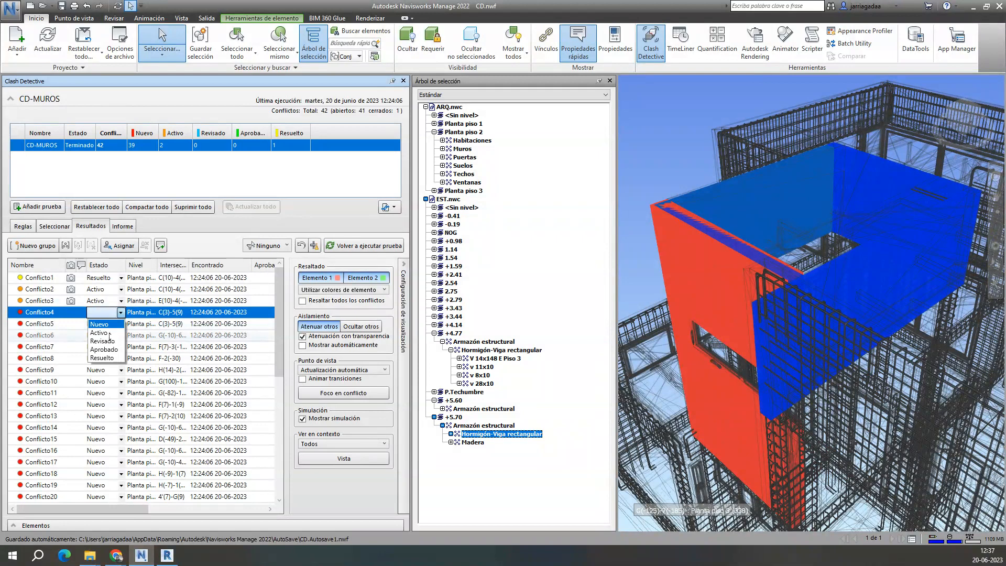
# Step: Return to Conflicto3 and set its status to Resuelto
pyautogui.click(34, 301)
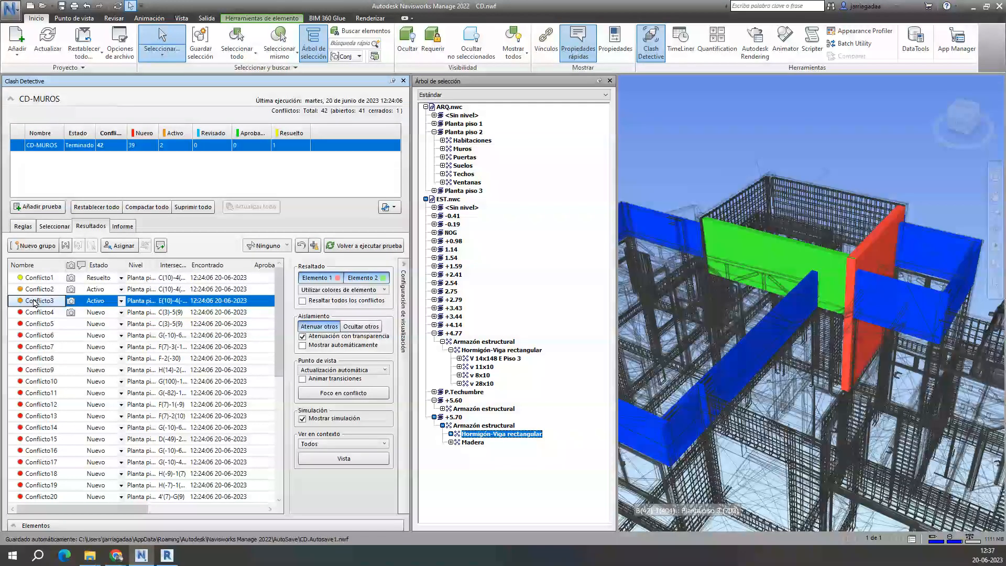
pyautogui.click(121, 301)
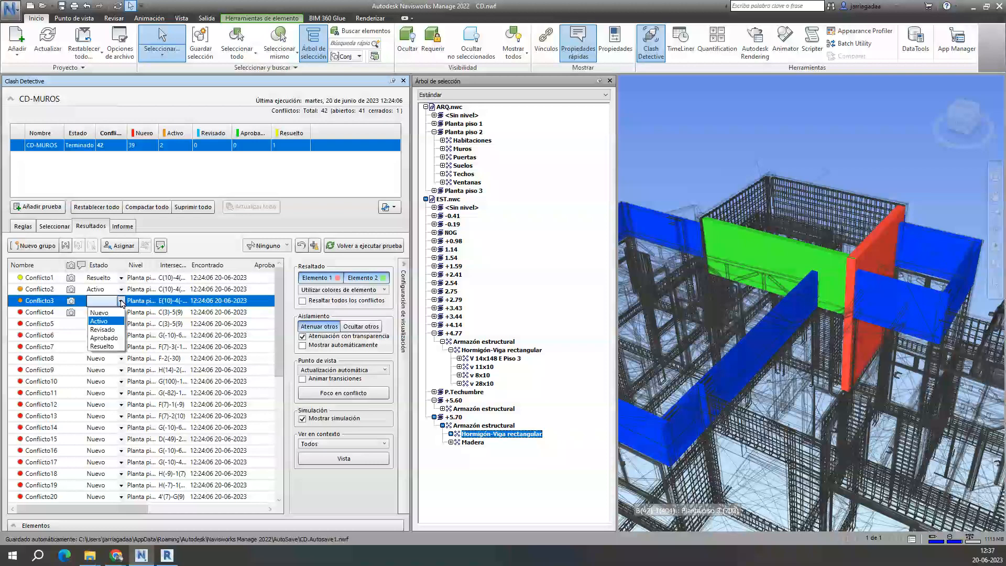
pyautogui.click(102, 347)
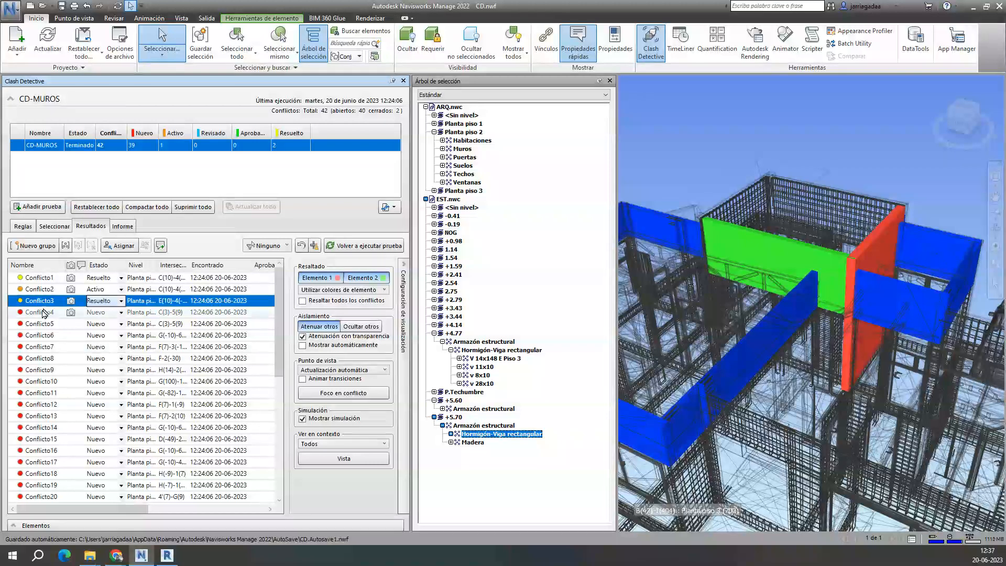
# Step: Set the status of Conflicto4 to Resuelto
pyautogui.click(45, 314)
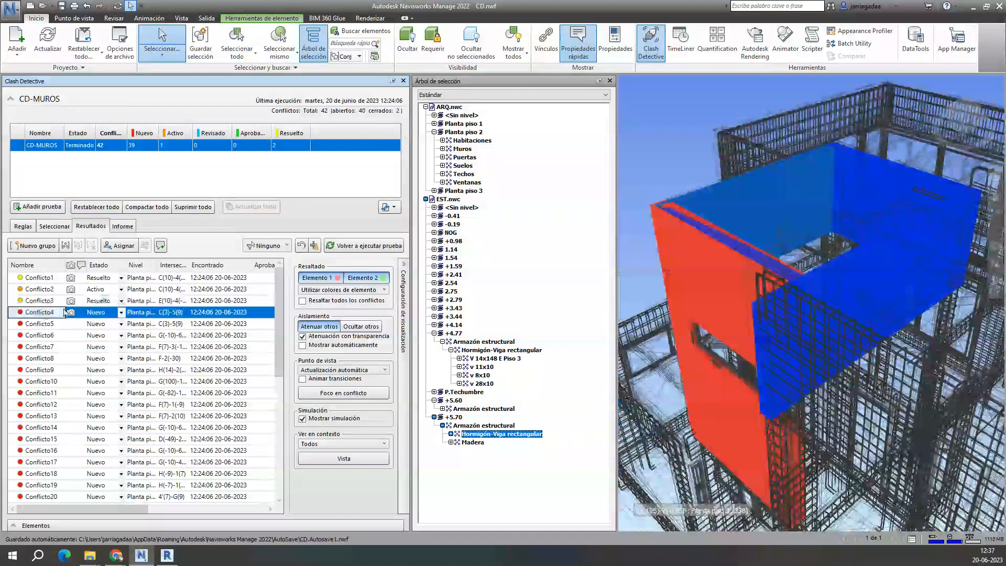
pyautogui.click(120, 313)
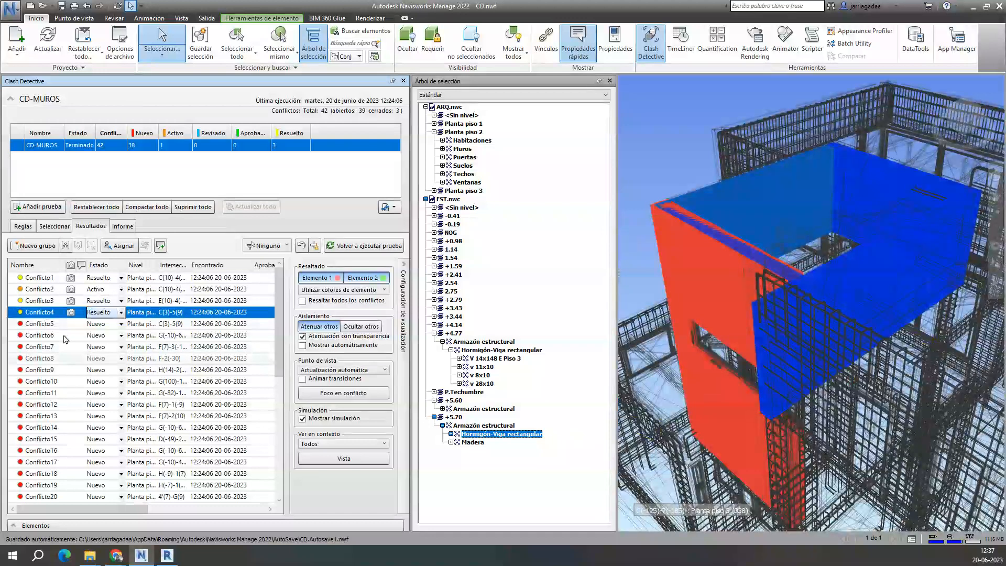
pyautogui.click(102, 358)
# Step: Display Conflicto5 in the model and set its status to Resuelto
pyautogui.click(50, 324)
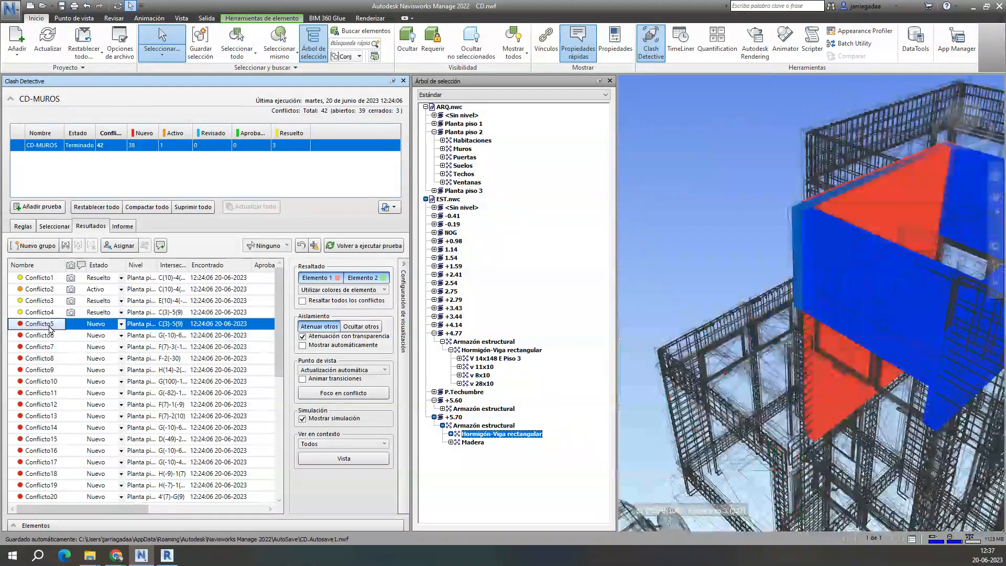
pyautogui.click(121, 324)
pyautogui.click(112, 370)
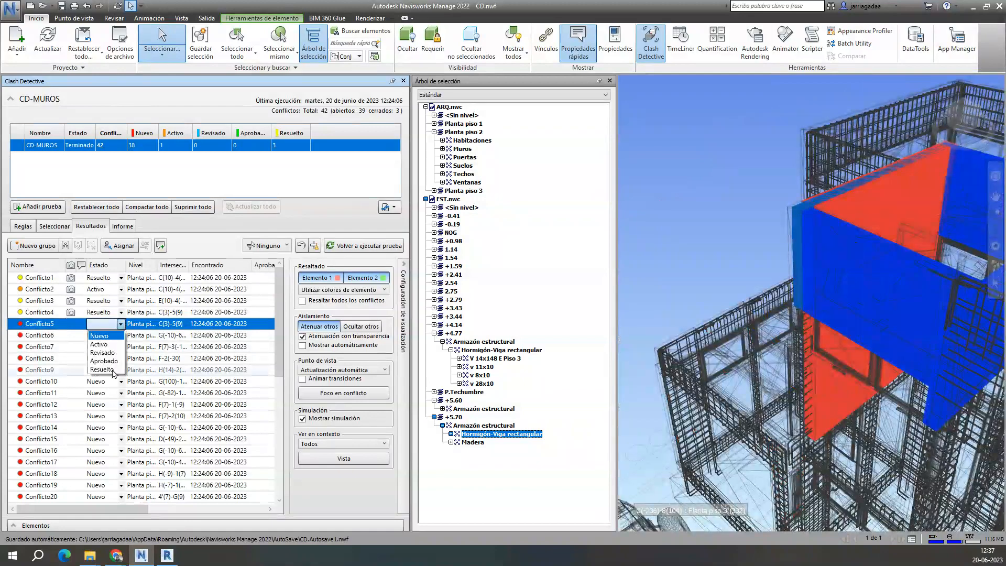
# Step: Examine Conflicto6 from the other side of its wall, first with the building dimmed and then isolated with Ocultar otros
pyautogui.click(50, 336)
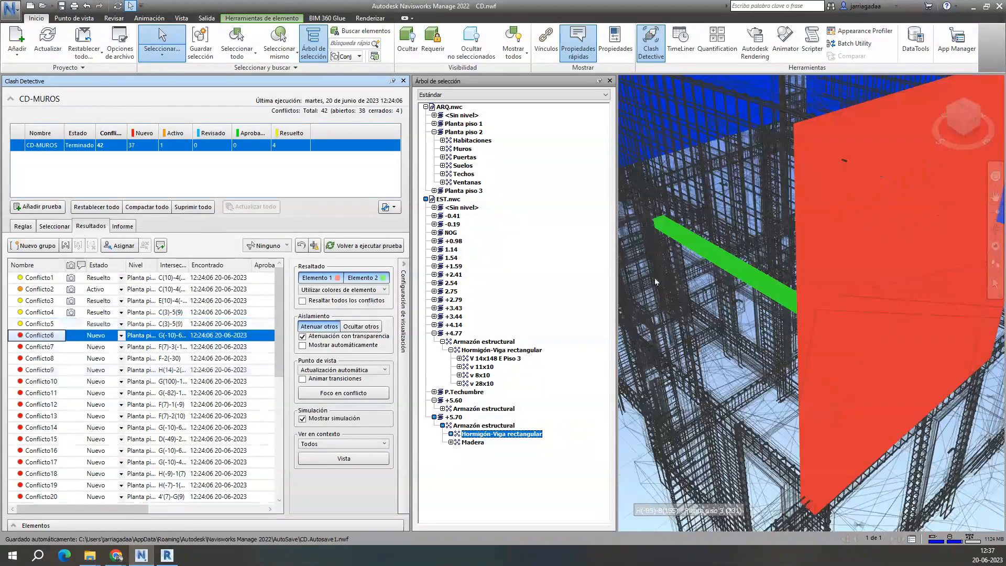
pyautogui.scroll(-1, 655, 279)
pyautogui.keyDown('shift'); pyautogui.moveTo(656, 279); pyautogui.dragTo(889, 289, button='middle'); pyautogui.keyUp('shift')
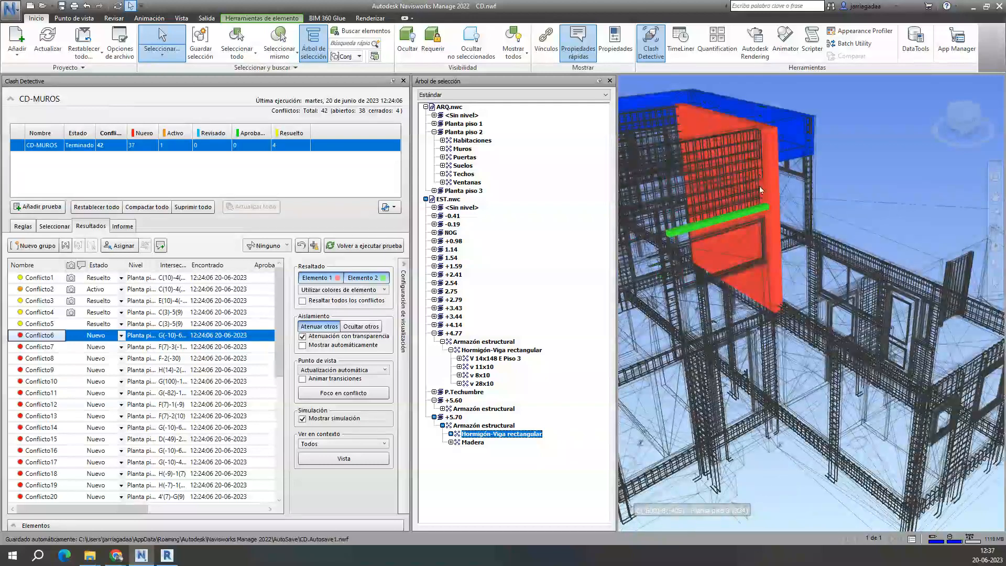
pyautogui.scroll(3, 761, 190)
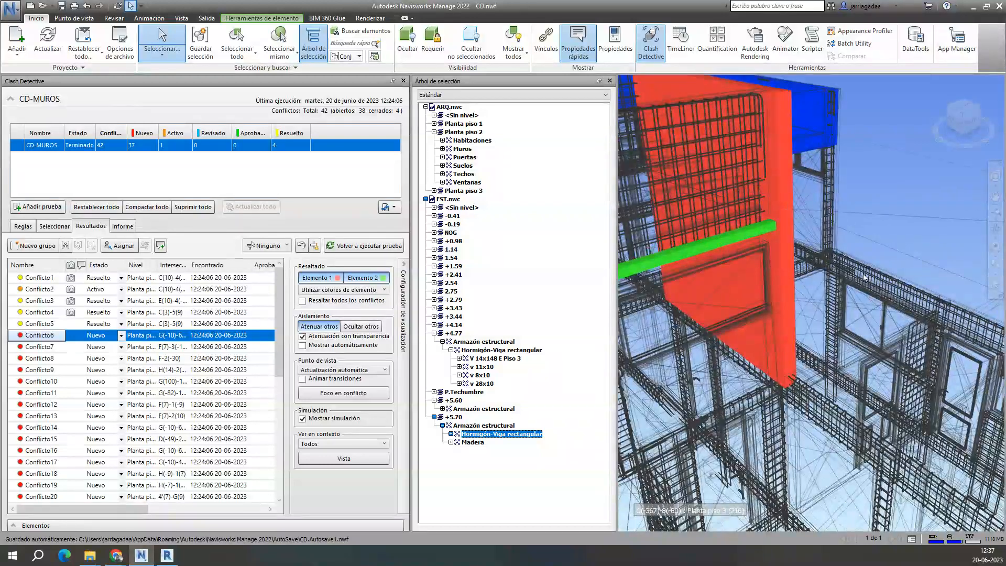
pyautogui.click(363, 327)
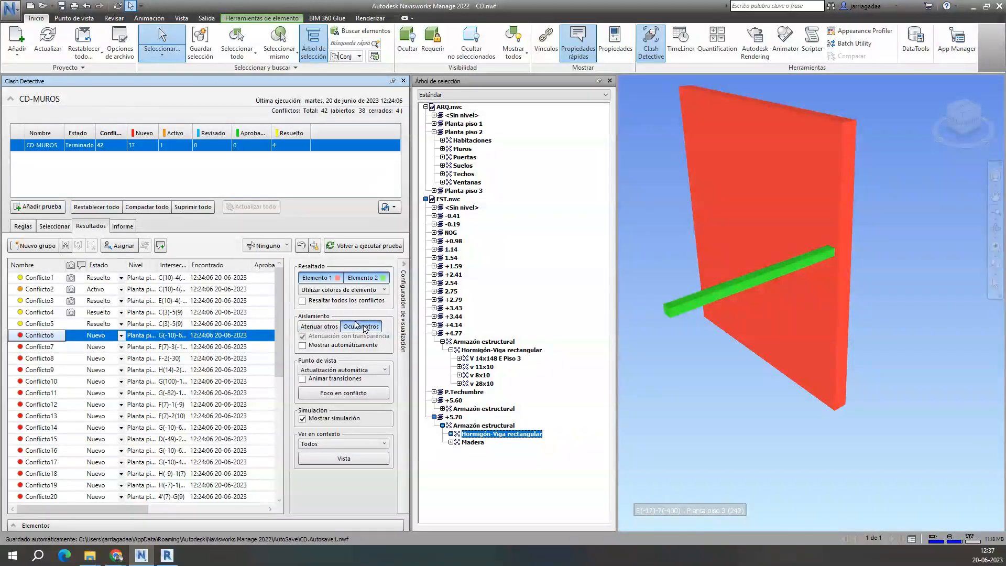
# Step: Dim the surroundings of Conflicto6 again with Atenuar otros and set its status to Resuelto
pyautogui.click(319, 326)
pyautogui.click(121, 335)
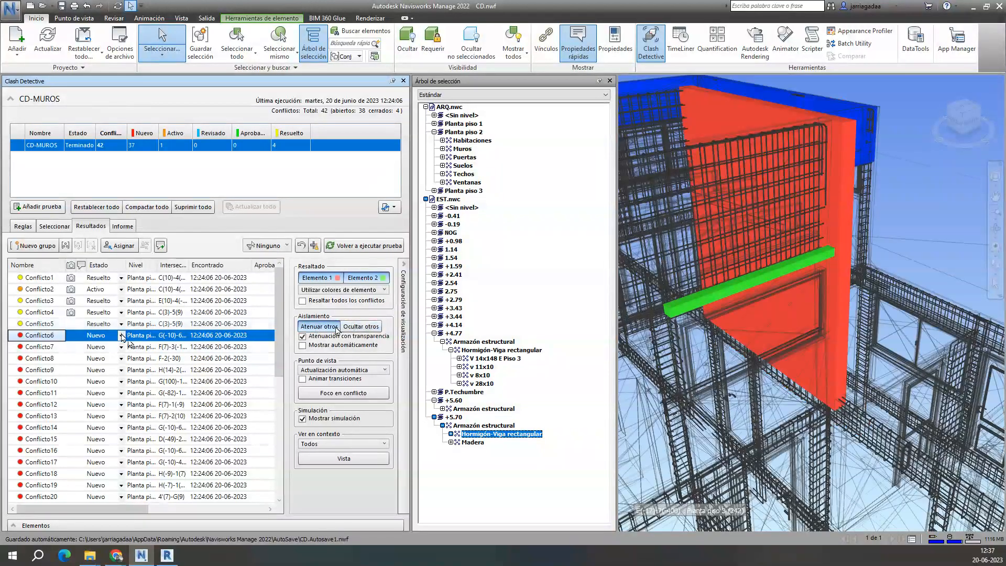
pyautogui.click(111, 383)
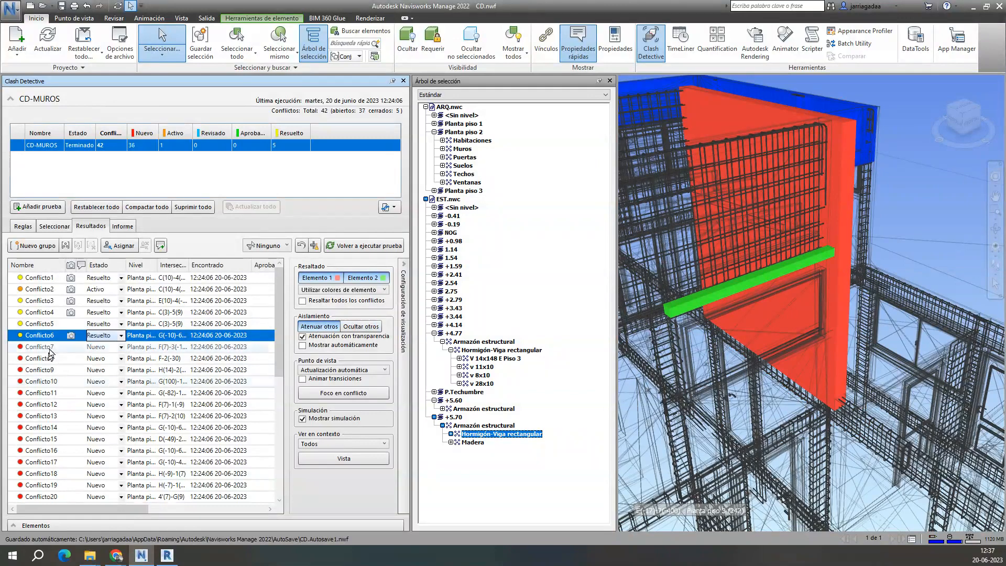
# Step: Display Conflicto7, inspect where its wall meets the beam up close and in context, and set its status to Activo
pyautogui.click(48, 348)
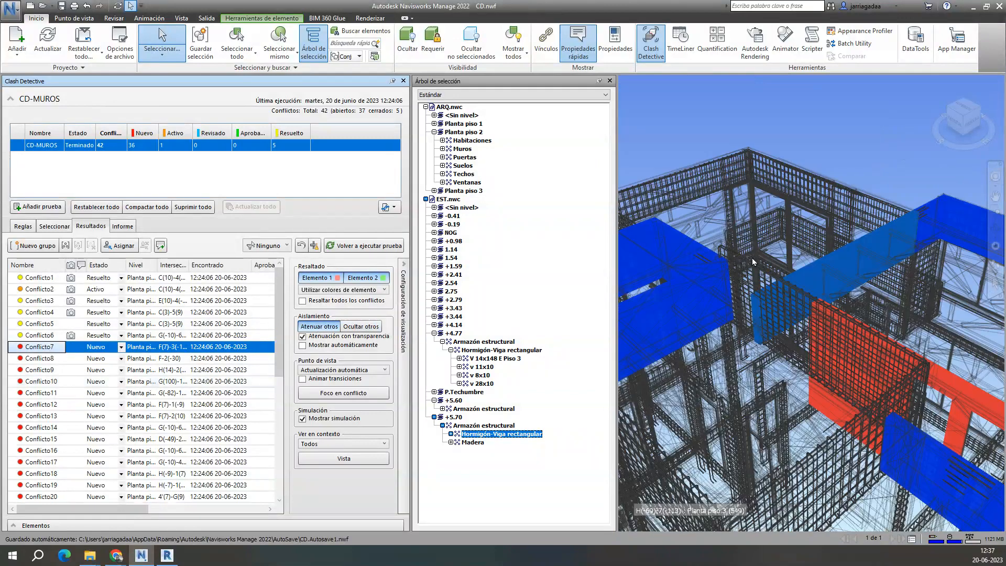
pyautogui.moveTo(752, 258)
pyautogui.keyDown('shift'); pyautogui.mouseDown(button='middle')
pyautogui.moveTo(808, 281)
pyautogui.moveTo(823, 309)
pyautogui.moveTo(753, 290)
pyautogui.moveTo(899, 355)
pyautogui.moveTo(856, 370)
pyautogui.moveTo(734, 257)
pyautogui.mouseUp(button='middle'); pyautogui.keyUp('shift')
pyautogui.scroll(3, 711, 233)
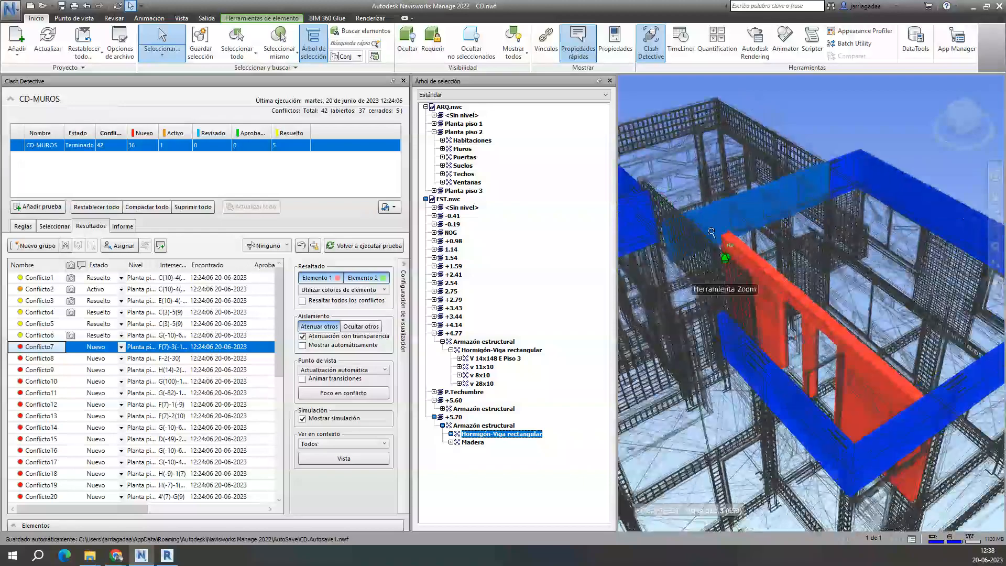
pyautogui.scroll(6, 712, 232)
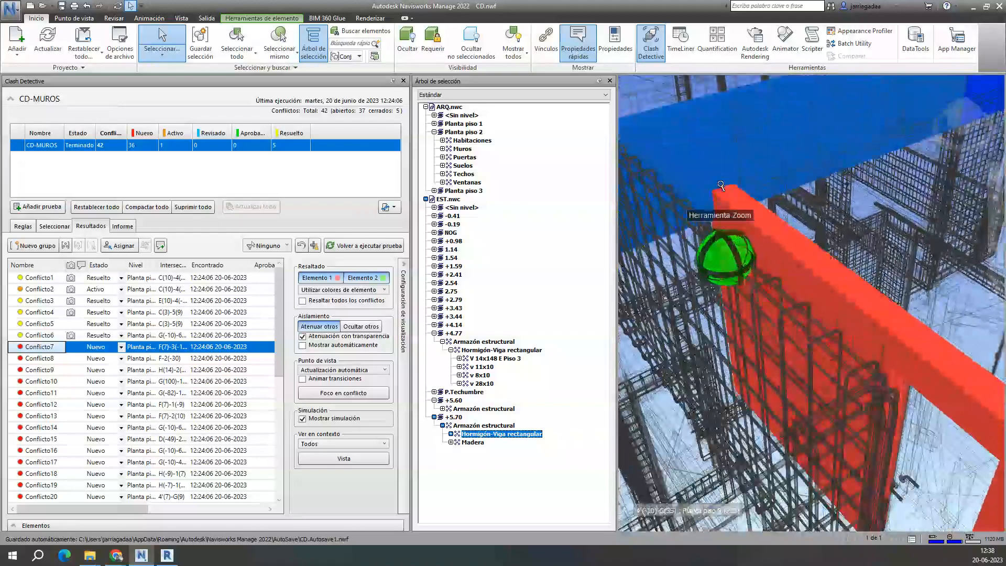
pyautogui.scroll(4, 721, 185)
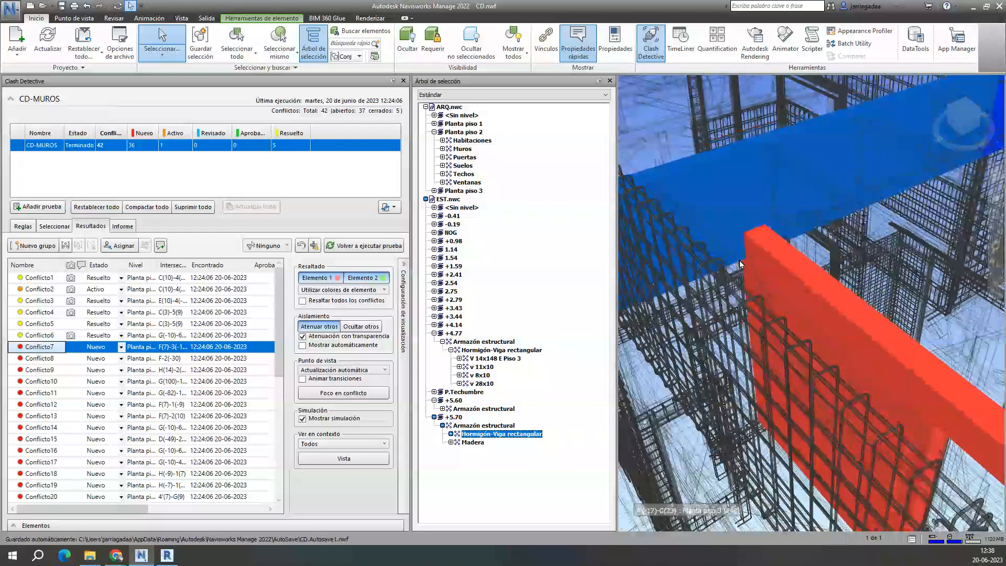
pyautogui.scroll(-4, 766, 223)
pyautogui.keyDown('shift'); pyautogui.moveTo(820, 225); pyautogui.dragTo(706, 261, button='middle'); pyautogui.keyUp('shift')
pyautogui.scroll(-3, 705, 260)
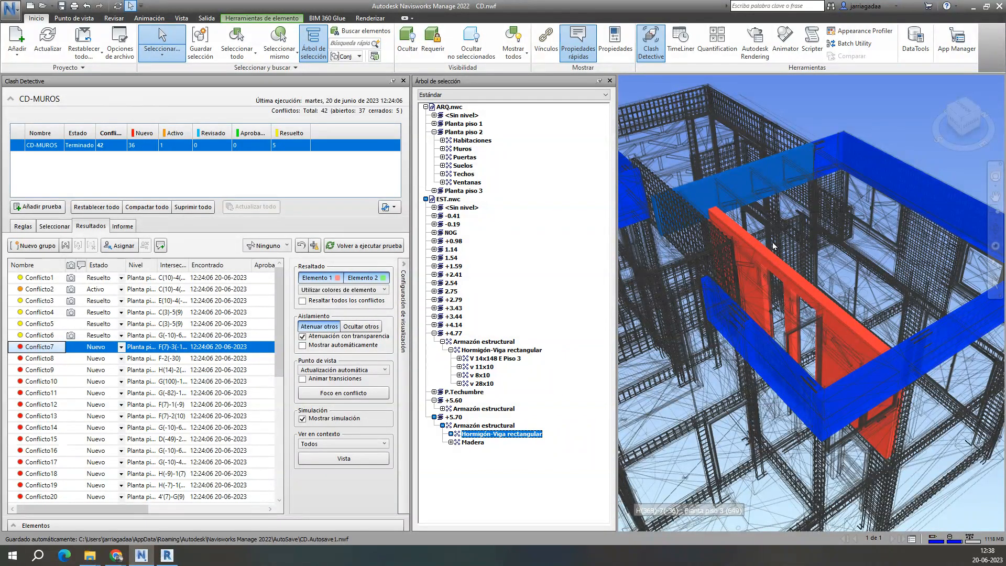
pyautogui.moveTo(915, 365)
pyautogui.click(120, 347)
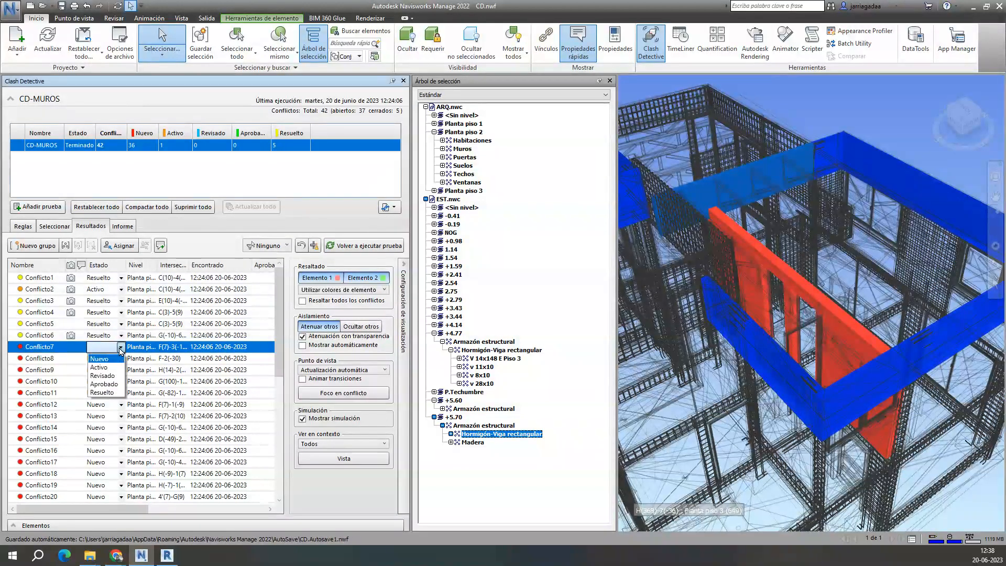
pyautogui.click(99, 368)
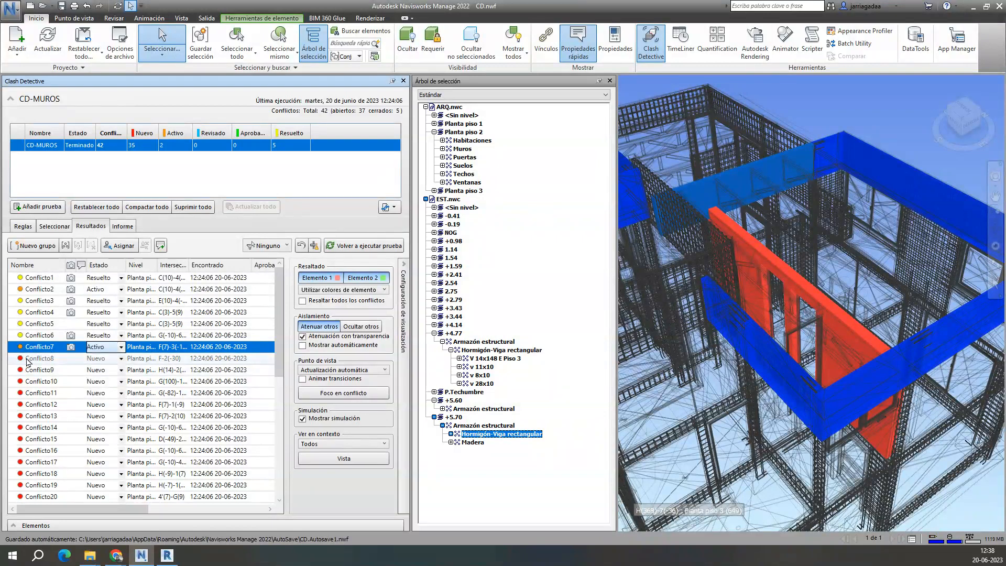
# Step: Display Conflicto8, inspect its wall against the beam, and set its status to Activo
pyautogui.click(42, 359)
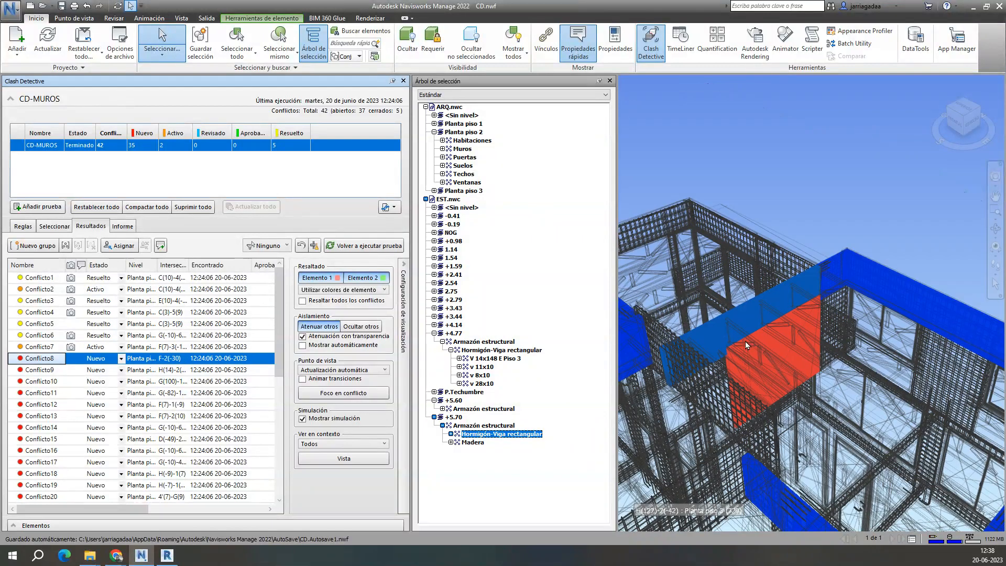
pyautogui.scroll(5, 747, 345)
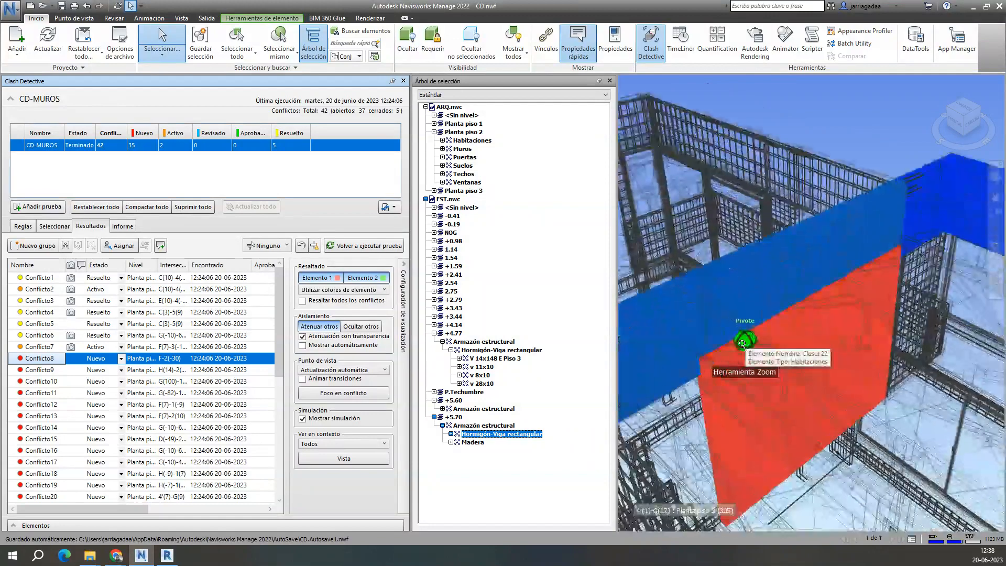
pyautogui.click(120, 359)
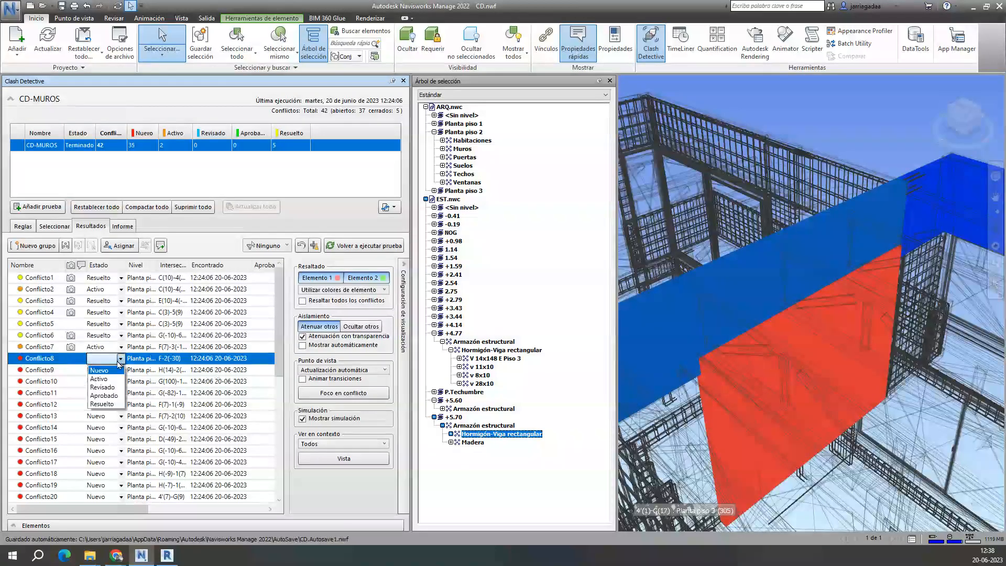
pyautogui.click(99, 378)
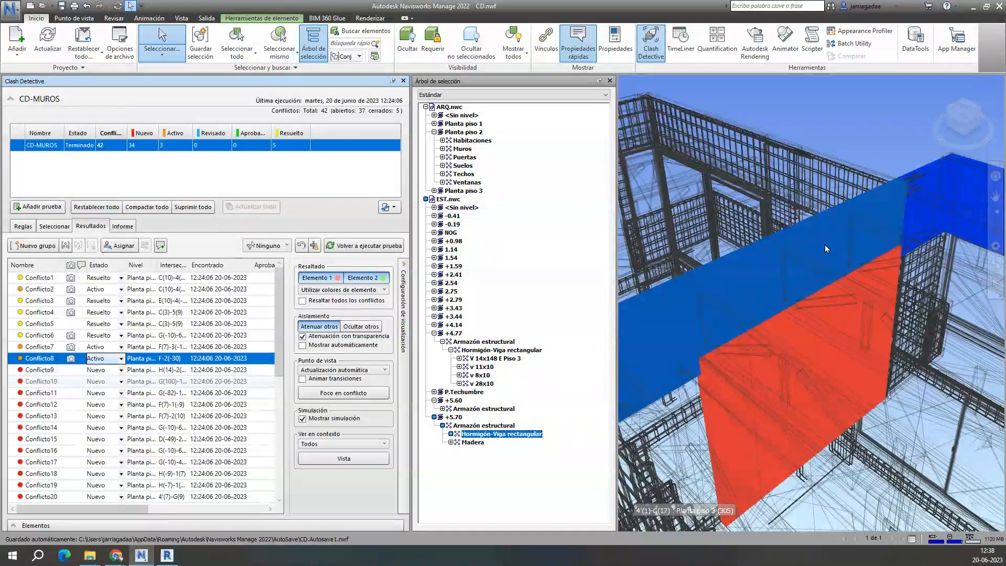
pyautogui.scroll(-4, 825, 244)
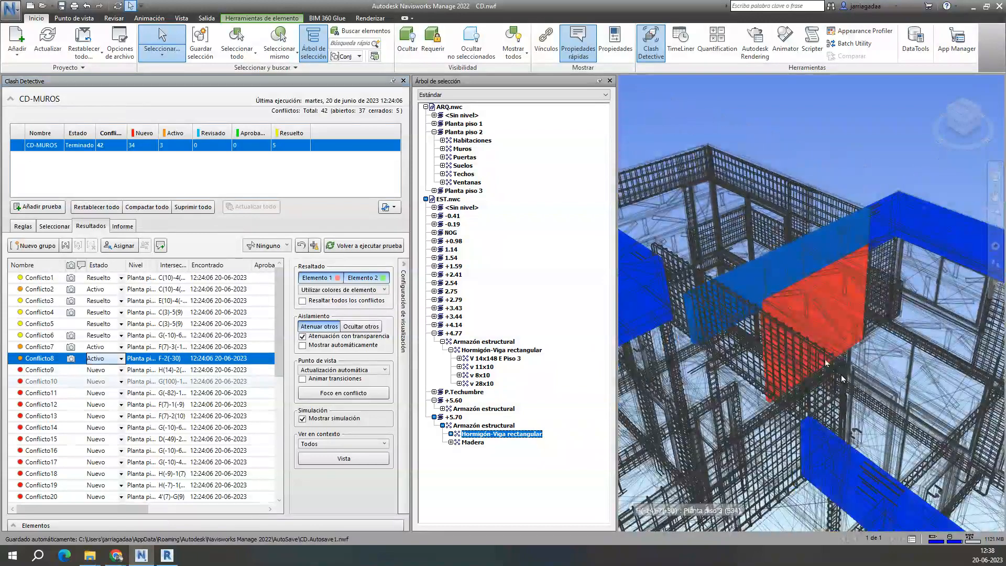
pyautogui.moveTo(841, 376); pyautogui.dragTo(815, 345, button='middle')
# Step: Display Conflicto9, view it within the surrounding structure, and set its status to Activo
pyautogui.click(40, 370)
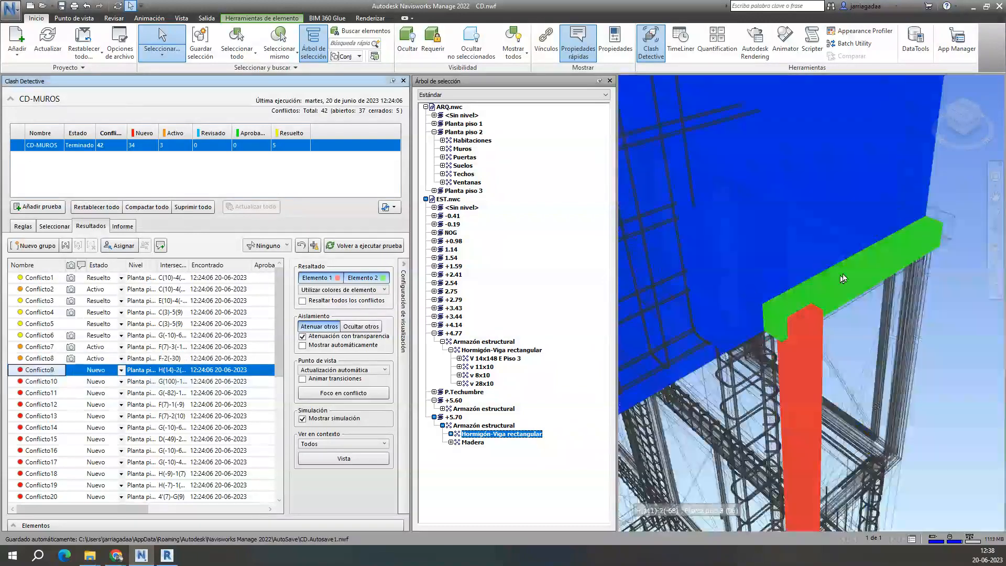
pyautogui.keyDown('shift'); pyautogui.moveTo(842, 274); pyautogui.dragTo(810, 302, button='middle'); pyautogui.keyUp('shift')
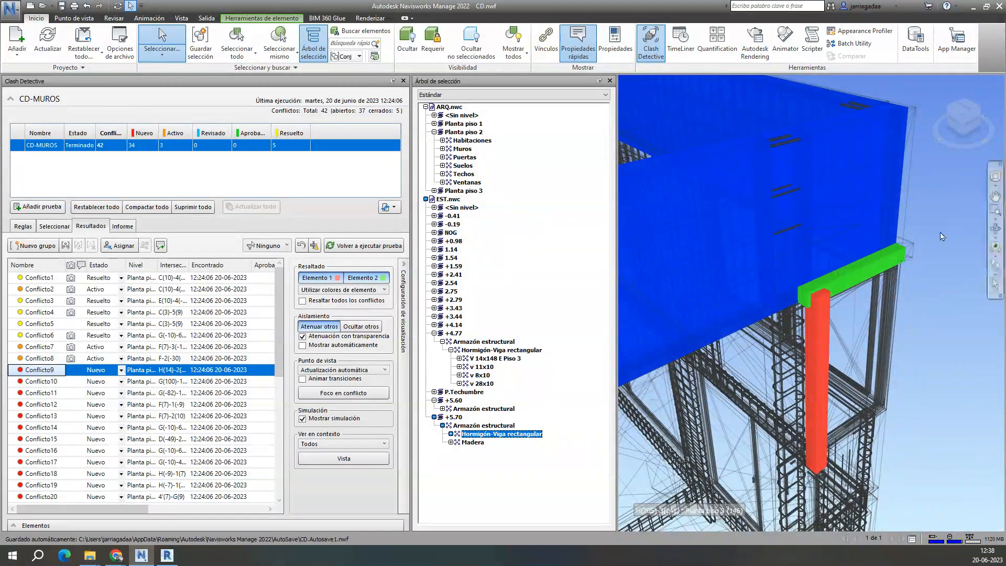
pyautogui.scroll(-6, 740, 339)
pyautogui.moveTo(739, 339)
pyautogui.mouseDown(button='middle')
pyautogui.moveTo(791, 315)
pyautogui.moveTo(744, 322)
pyautogui.mouseUp(button='middle')
pyautogui.click(120, 371)
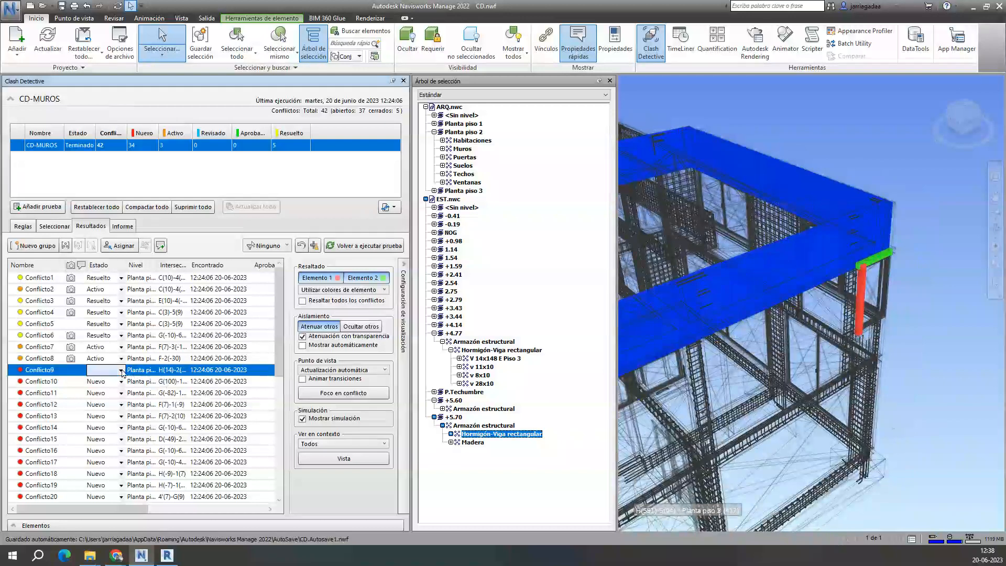
pyautogui.click(98, 391)
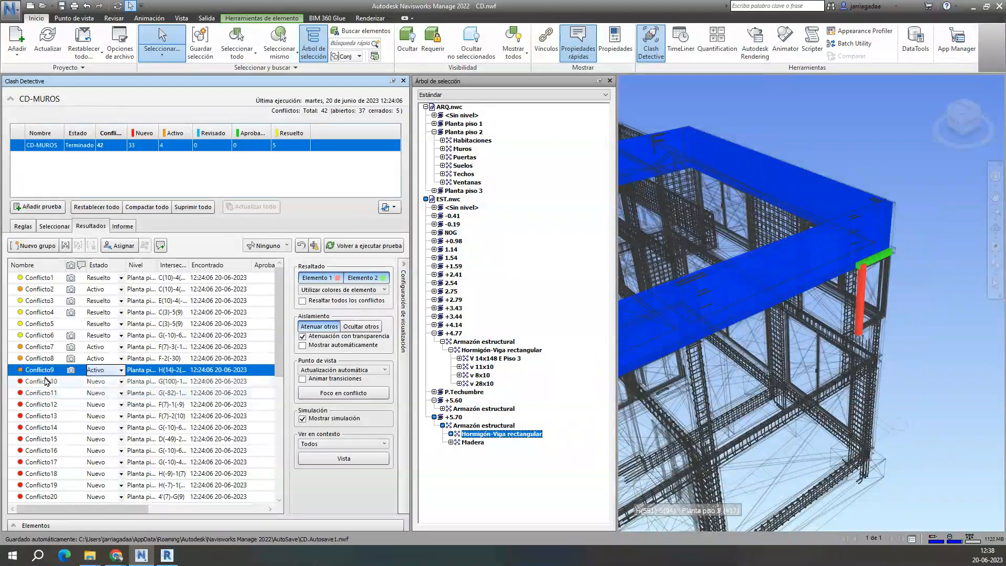
# Step: Display Conflicto10, inspect the beam end at its wall, and set its status to Activo
pyautogui.click(47, 382)
pyautogui.keyDown('shift'); pyautogui.moveTo(713, 358); pyautogui.dragTo(683, 396, button='middle'); pyautogui.keyUp('shift')
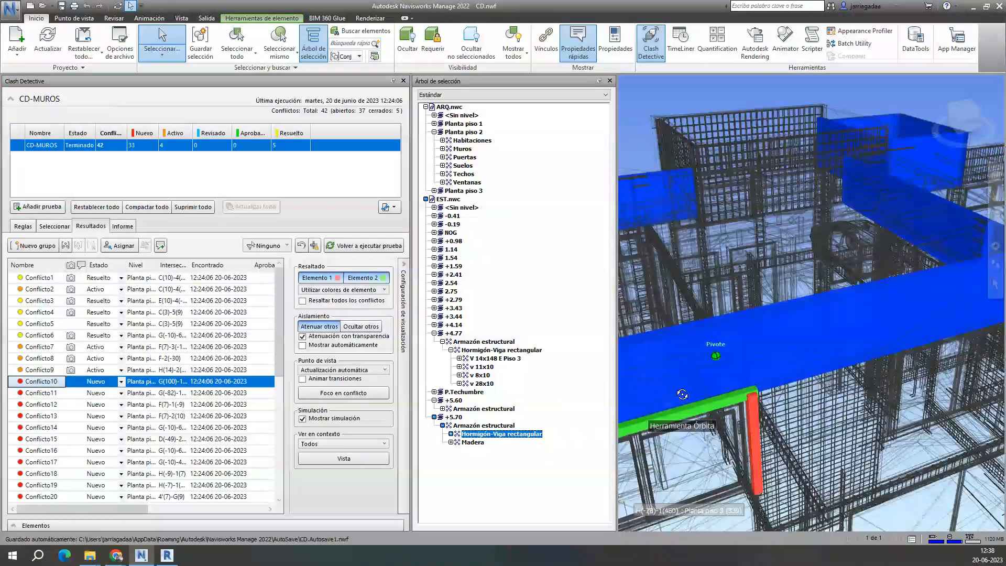
pyautogui.moveTo(790, 440); pyautogui.dragTo(856, 326, button='middle')
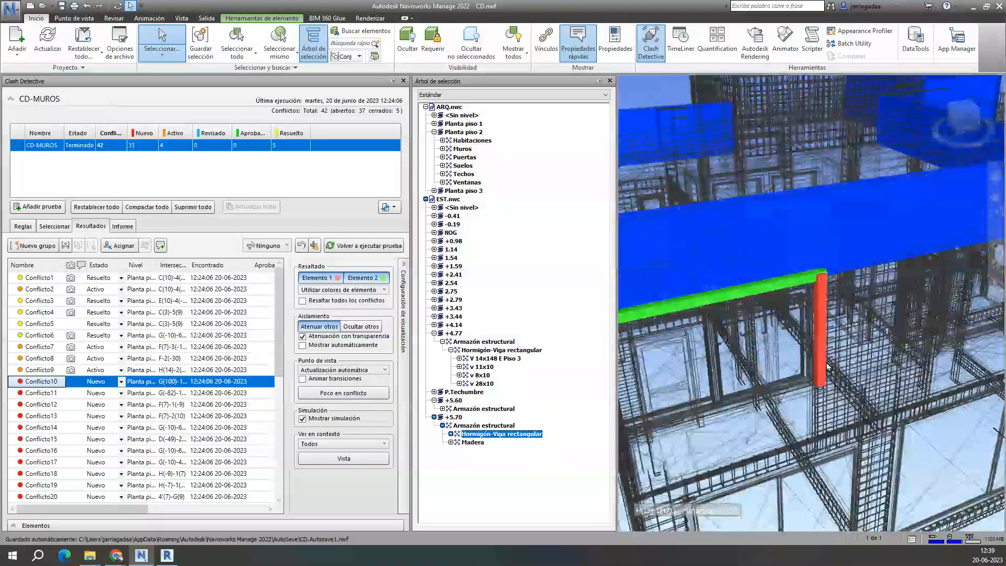
pyautogui.moveTo(828, 367)
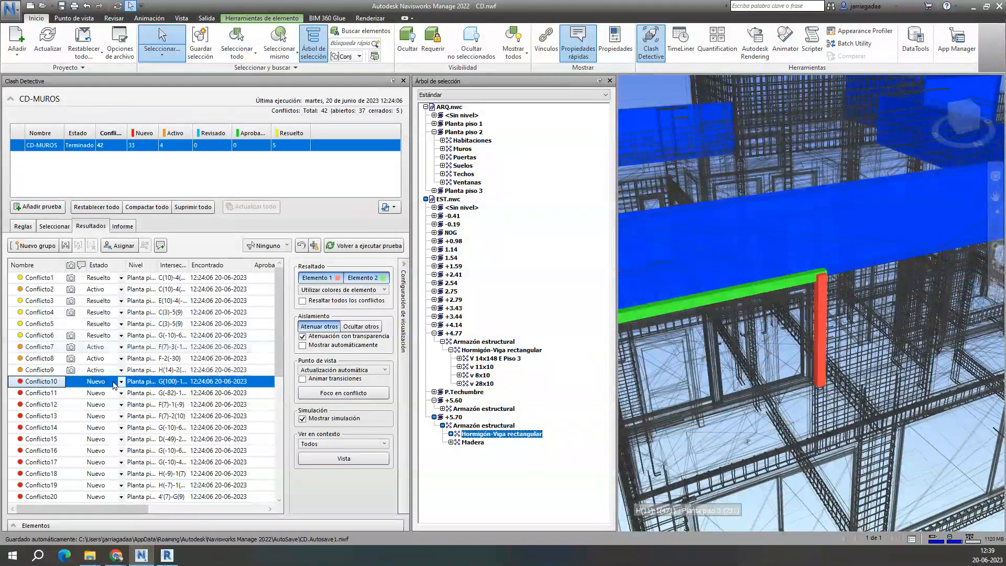
pyautogui.click(120, 382)
pyautogui.click(120, 382)
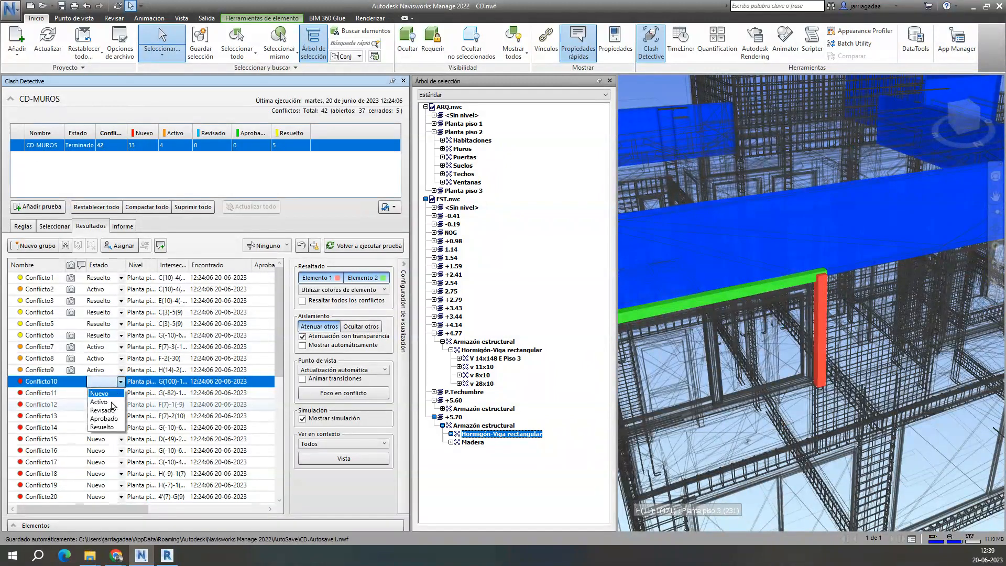
pyautogui.click(112, 403)
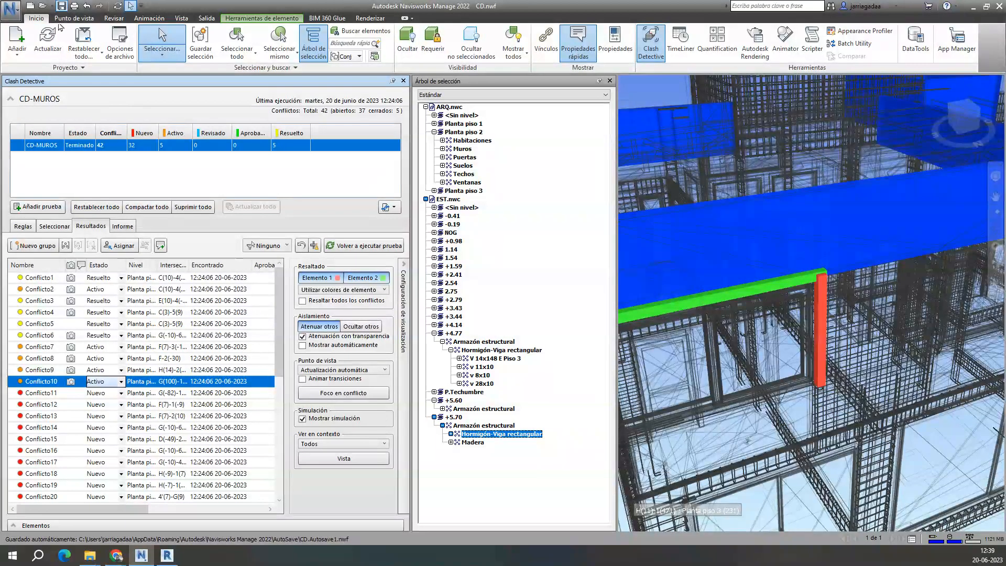
# Step: Open the clash report settings and exclude clashes with the Nuevo status from the report
pyautogui.moveTo(833, 276)
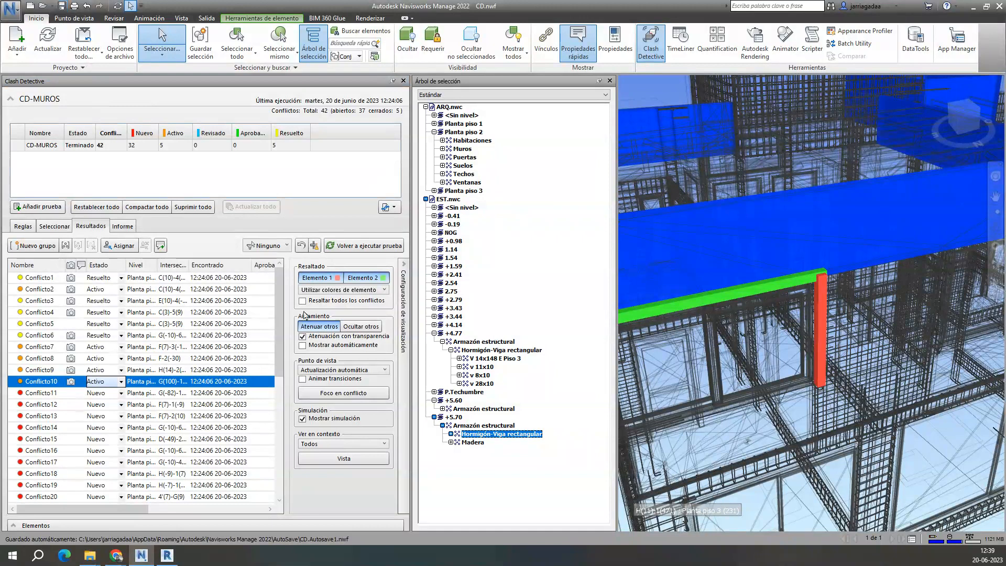
pyautogui.click(125, 229)
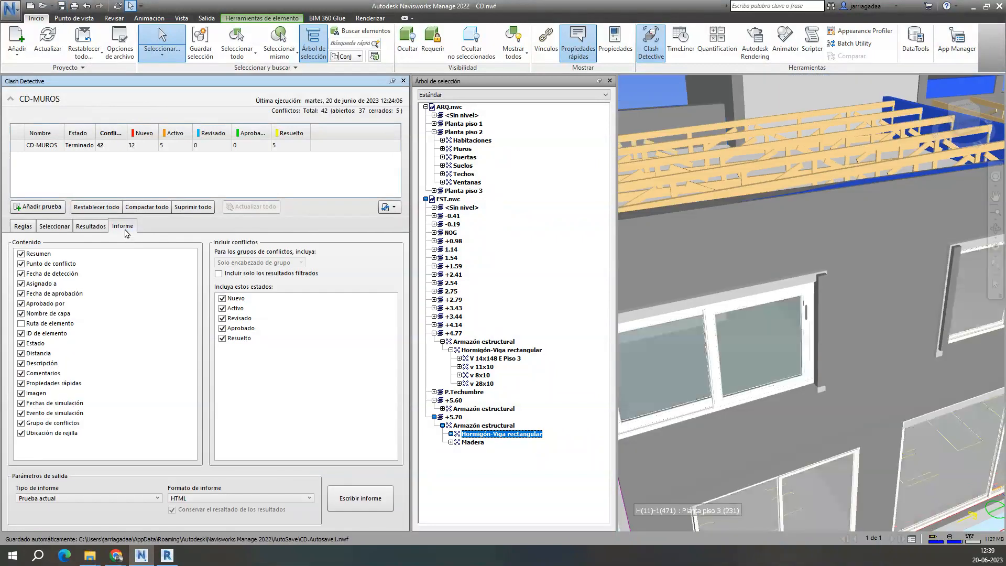
pyautogui.scroll(-10, 703, 240)
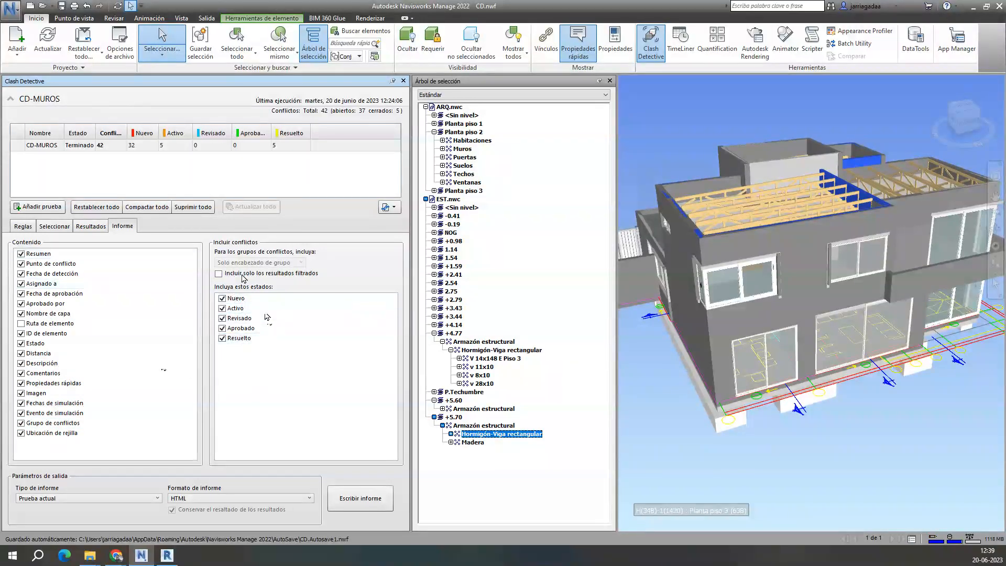
pyautogui.click(248, 310)
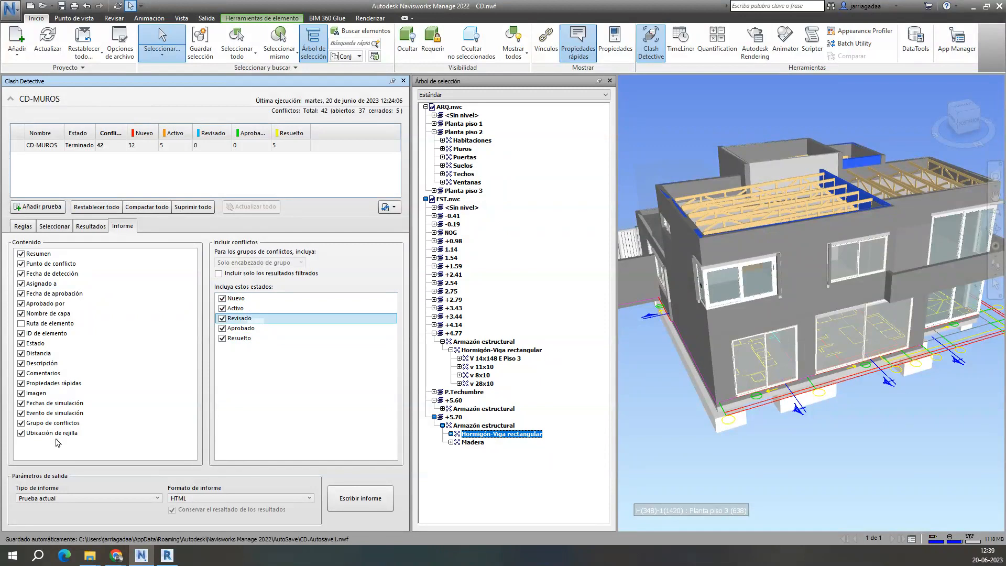
pyautogui.click(247, 338)
pyautogui.click(245, 298)
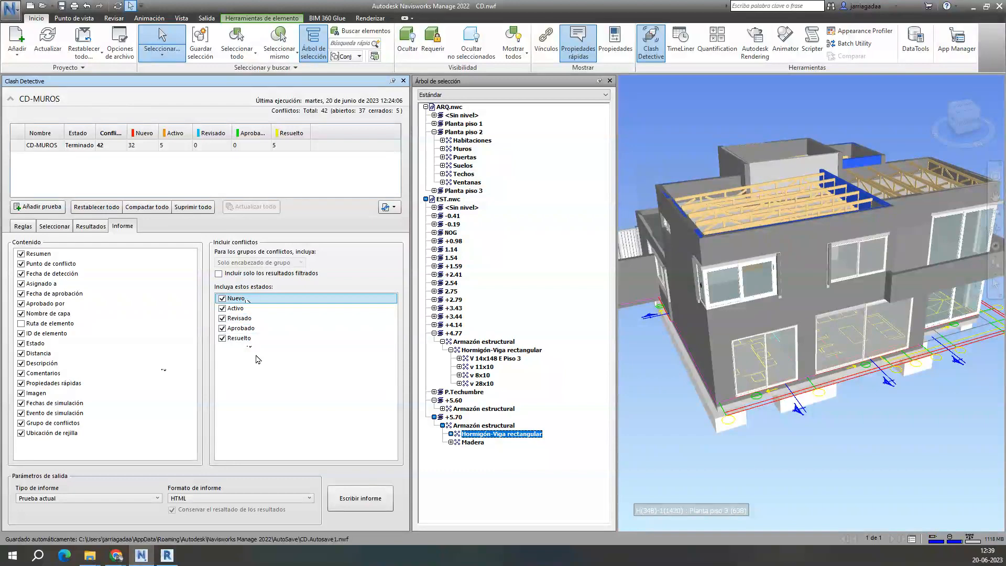
pyautogui.click(223, 298)
# Step: Check the statuses assigned in the clash results and exclude Revisado and Aprobado from the report
pyautogui.click(61, 227)
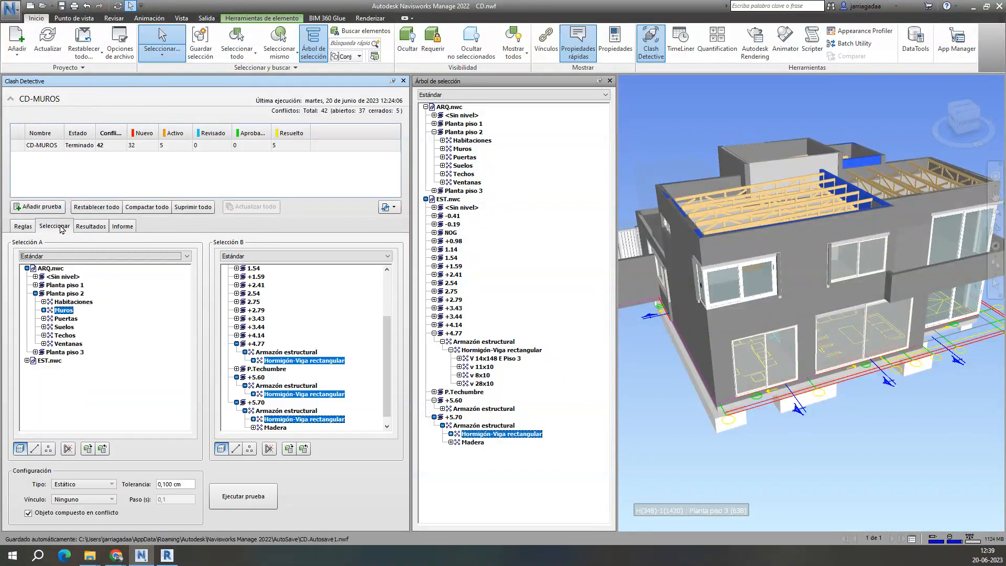
pyautogui.click(99, 227)
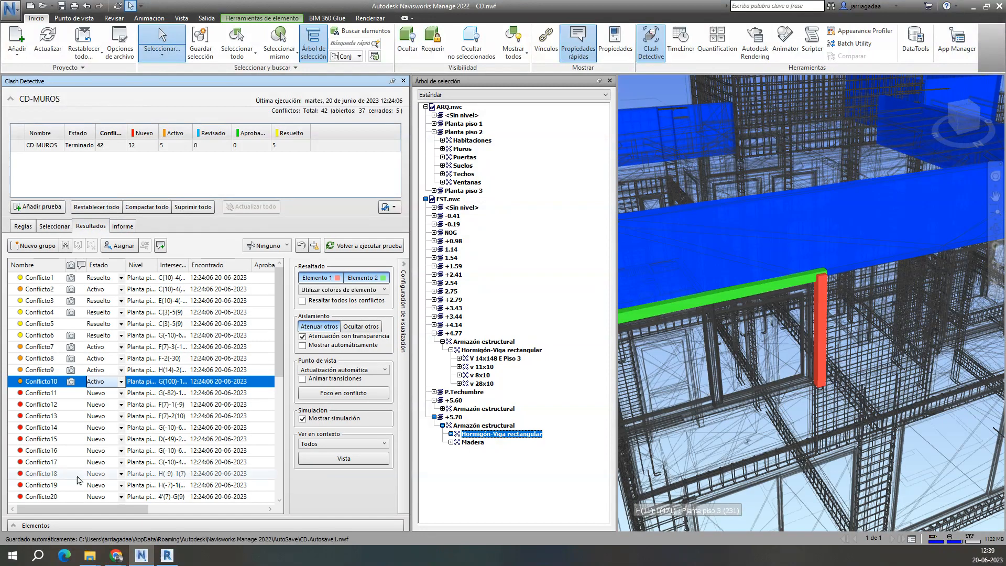
pyautogui.click(129, 231)
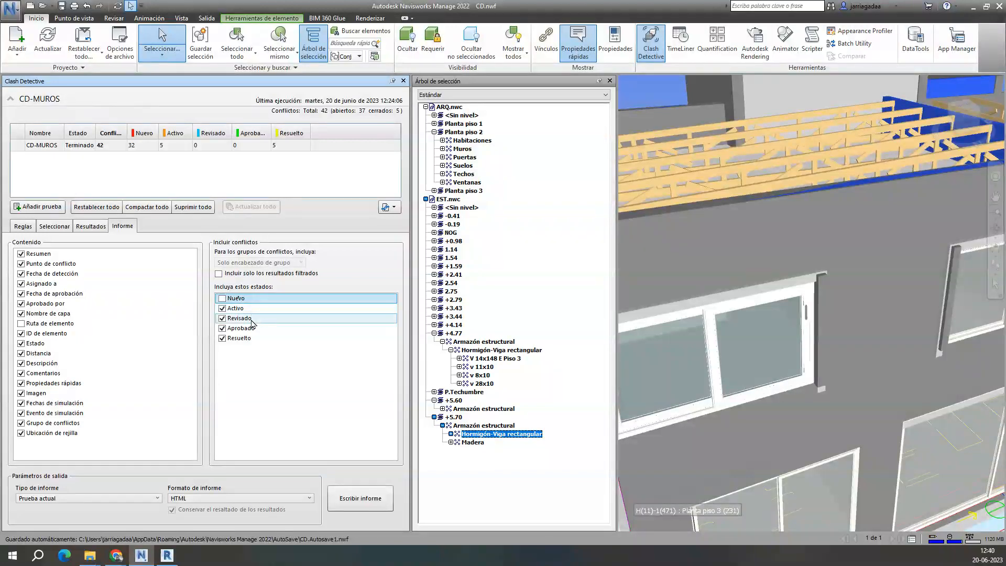
pyautogui.click(90, 226)
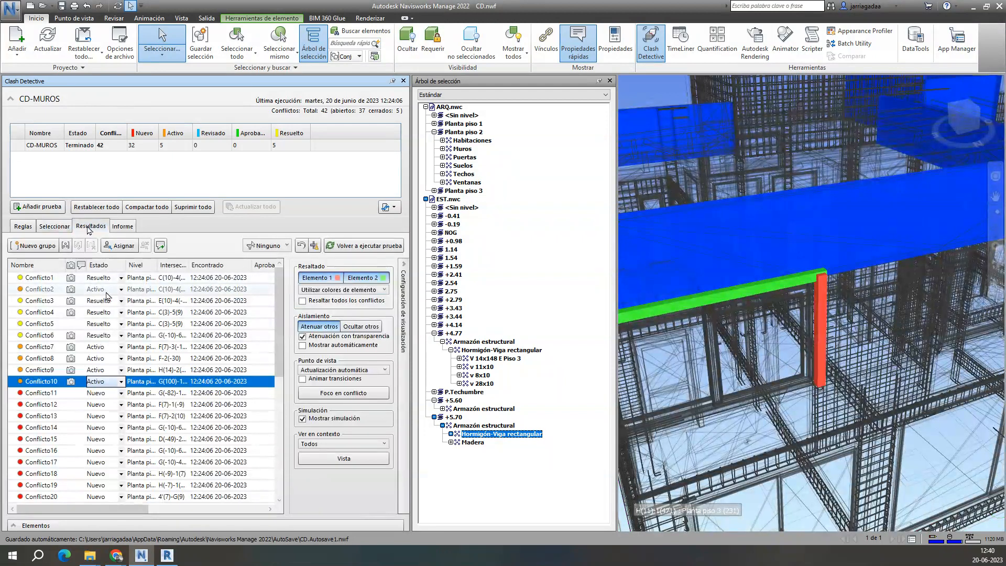
pyautogui.click(134, 229)
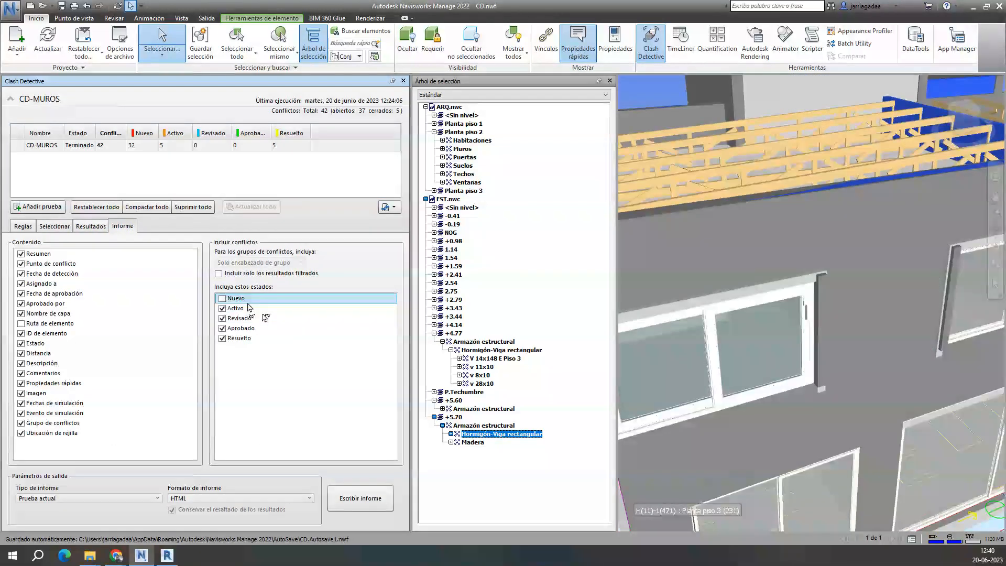
pyautogui.click(223, 319)
pyautogui.click(223, 328)
# Step: Write the HTML report for the current test and save it in the EJEMPLO-NAVISWORK folder as CD-MUROS-P2-EST-ARQ-10.html
pyautogui.click(151, 500)
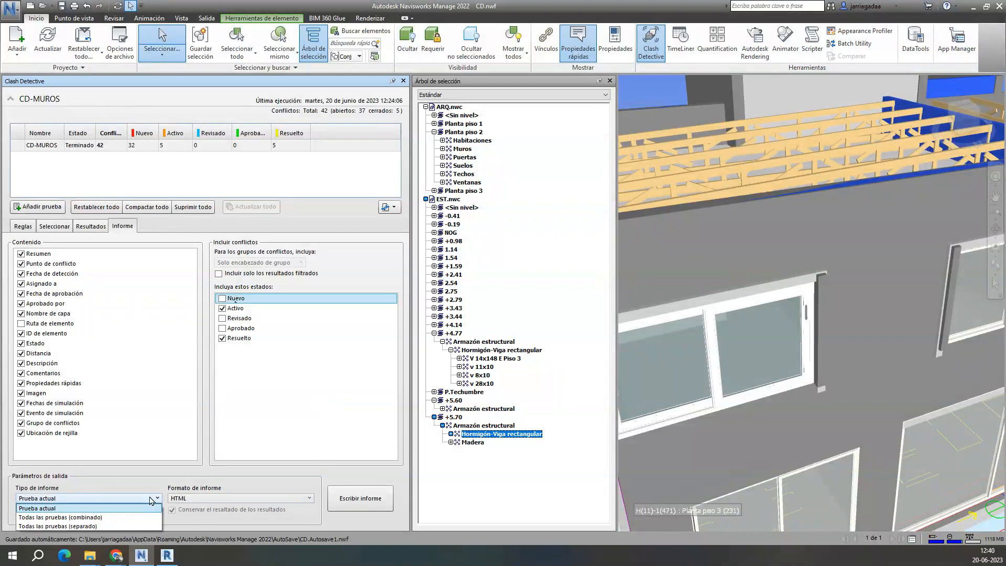
pyautogui.click(151, 499)
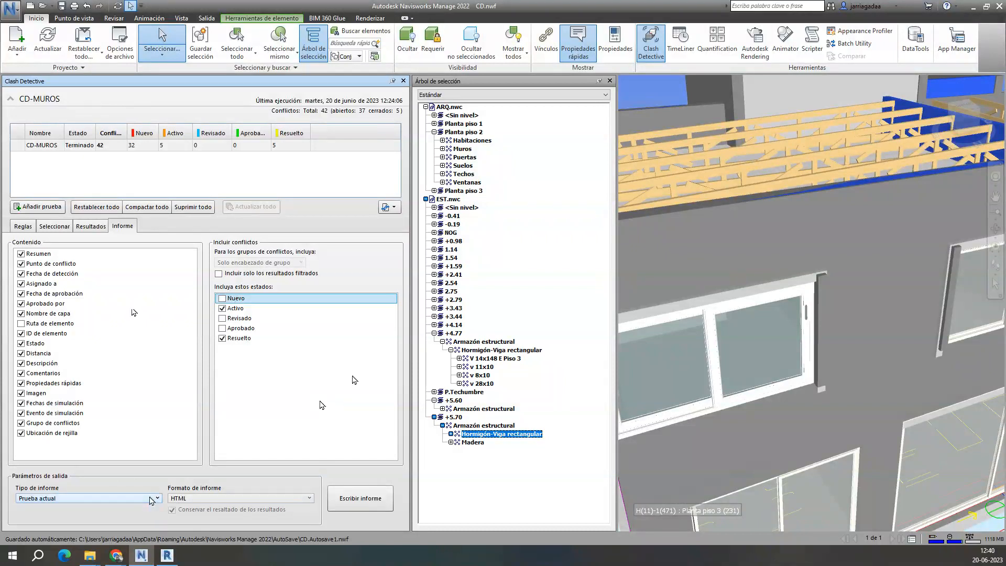
pyautogui.click(228, 502)
pyautogui.click(229, 506)
pyautogui.click(360, 499)
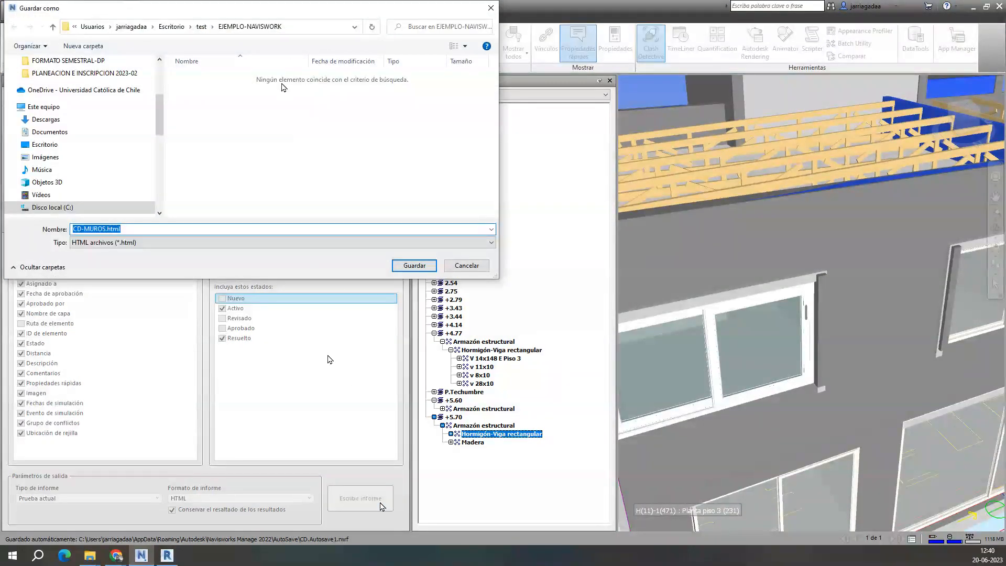
pyautogui.moveTo(240, 18); pyautogui.dragTo(512, 139)
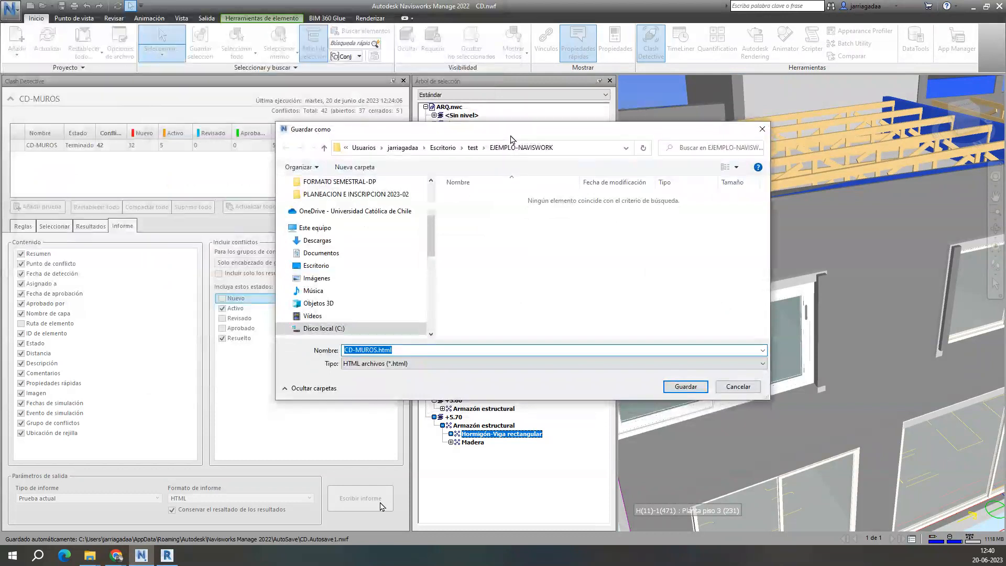
pyautogui.press('Right')
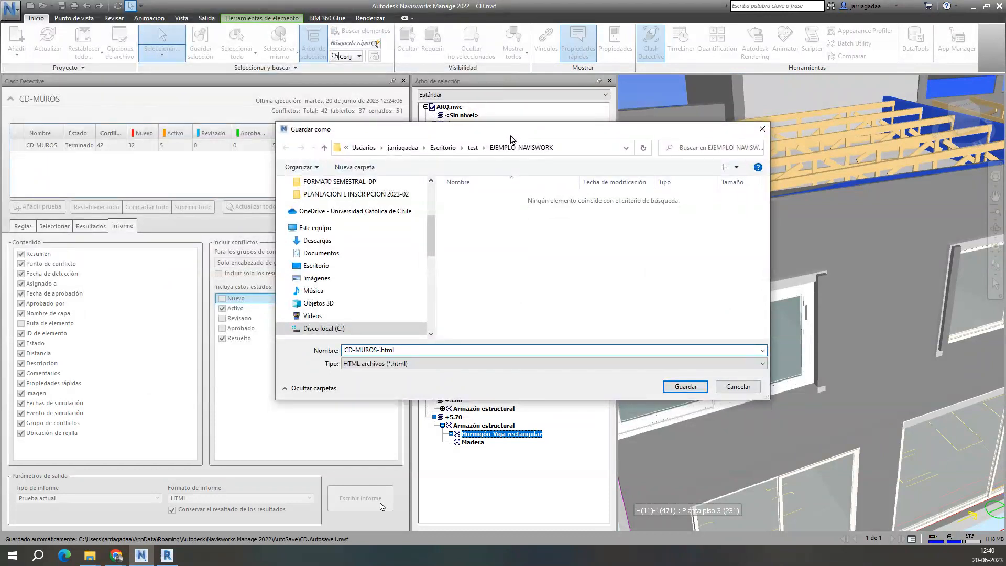
pyautogui.write('-P2-EST-ARQ-10')
pyautogui.press('Return')
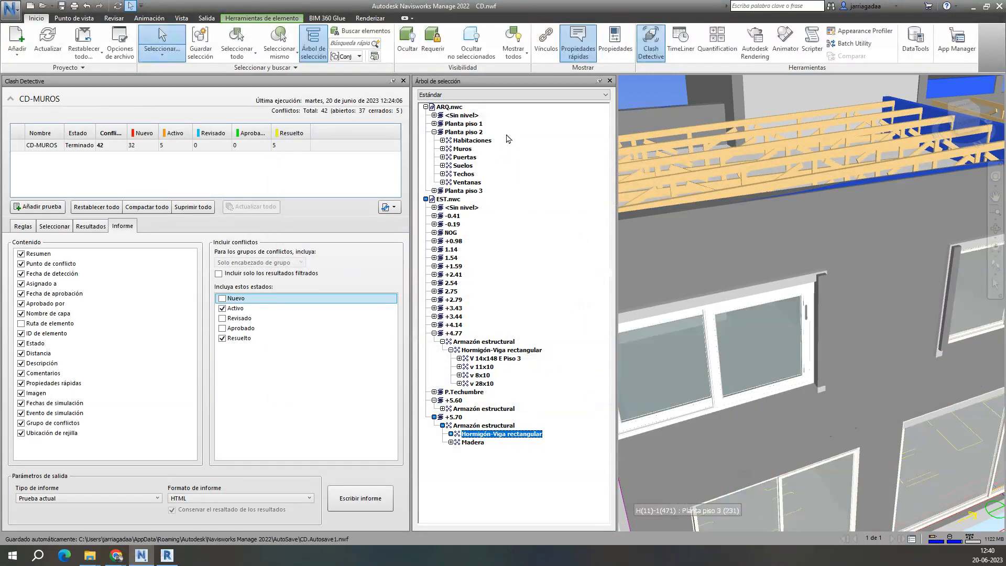
# Step: Look for the exported report in File Explorer's EJEMPLO-NAVISWORK and NUEVAS-TECNOLOGIAS folders, and return to Navisworks
pyautogui.moveTo(93, 557)
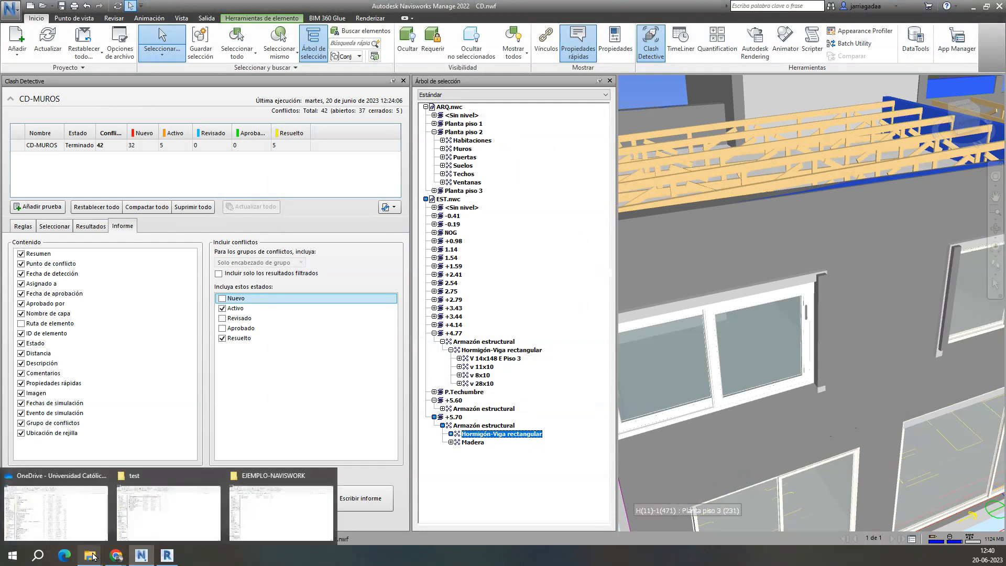
pyautogui.click(281, 512)
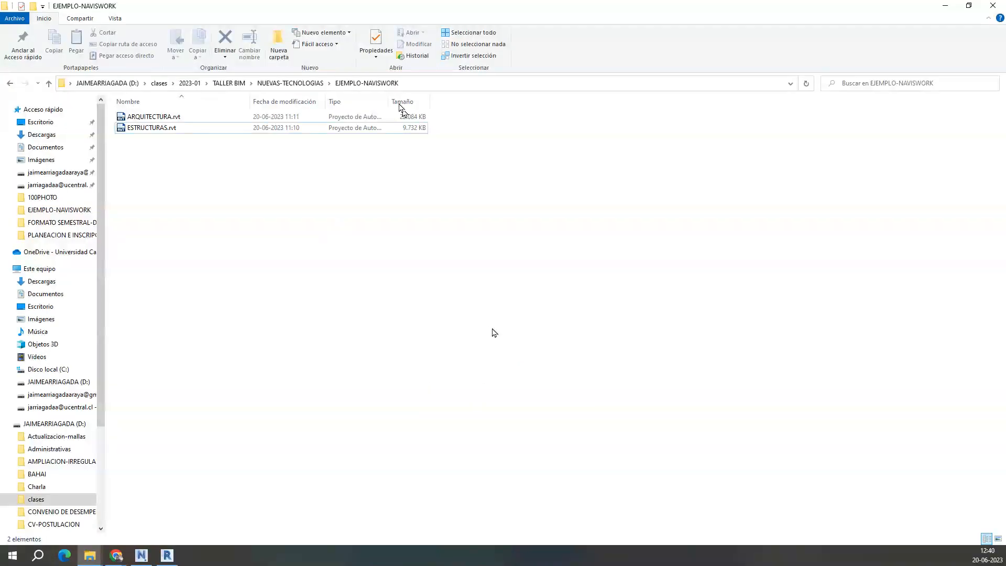
pyautogui.click(301, 85)
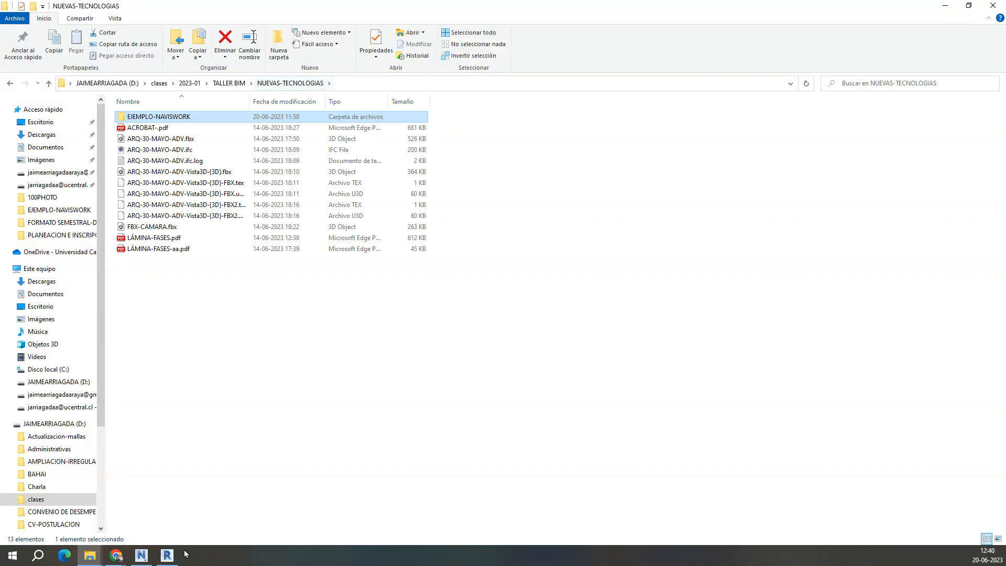
pyautogui.click(168, 556)
pyautogui.click(142, 556)
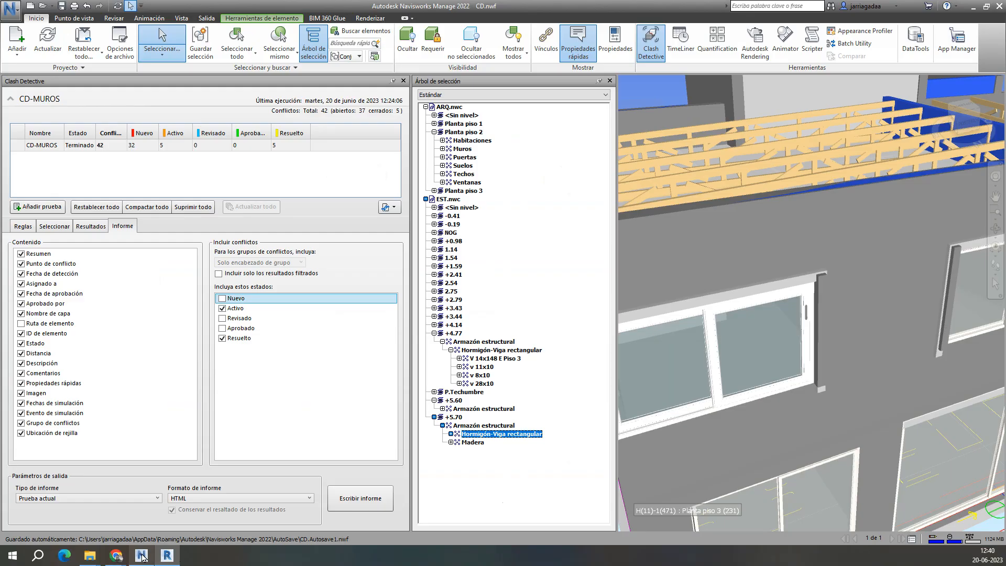
# Step: Write the report again as CD-MUROS.html in drive D's clases > 2023-01 > TALLER BIM > NUEVAS-TECNOLOGIAS > EJEMPLO-NAVISWORK folder
pyautogui.click(370, 501)
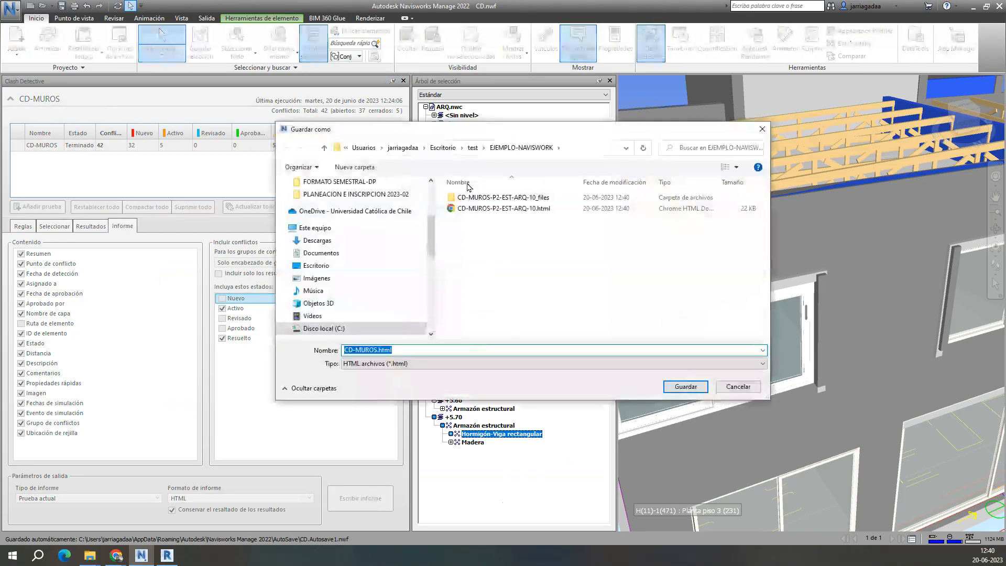
pyautogui.scroll(-3, 360, 233)
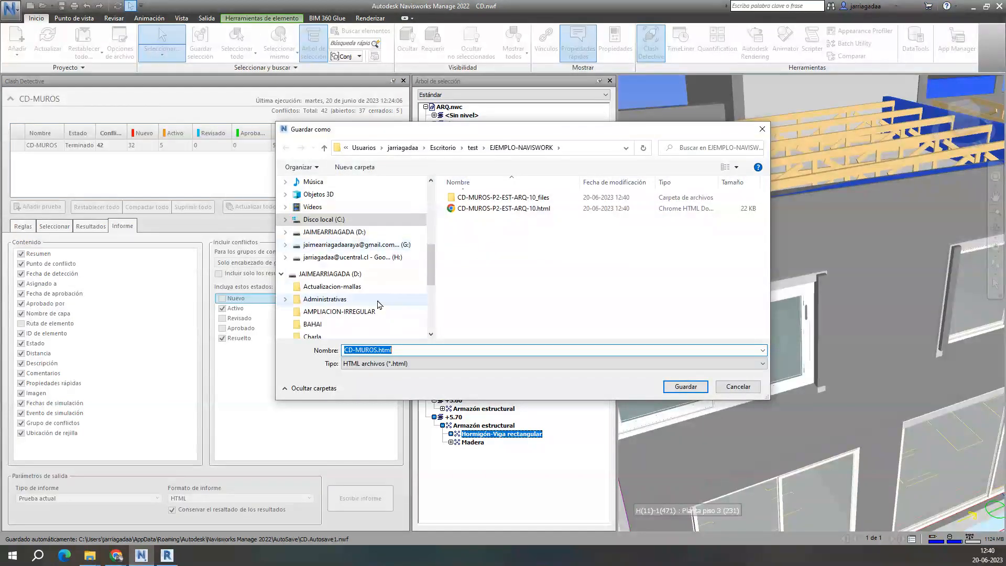
pyautogui.click(352, 233)
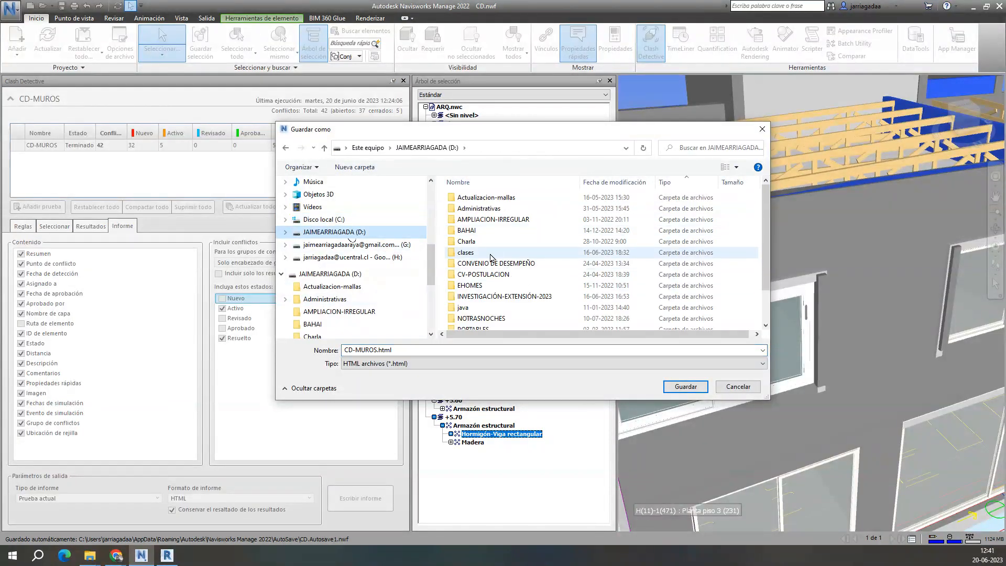
pyautogui.doubleClick(493, 253)
pyautogui.doubleClick(485, 303)
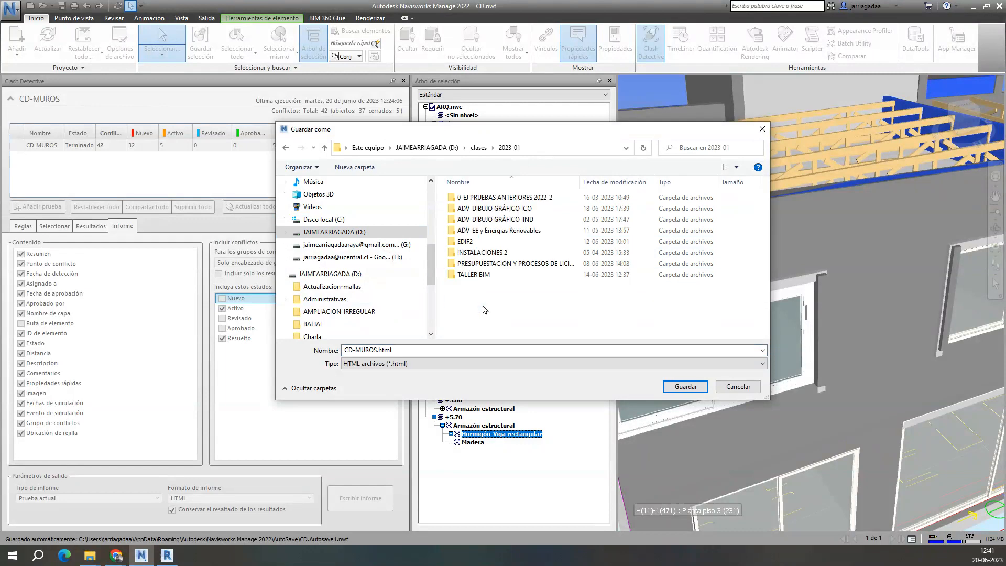
pyautogui.doubleClick(498, 275)
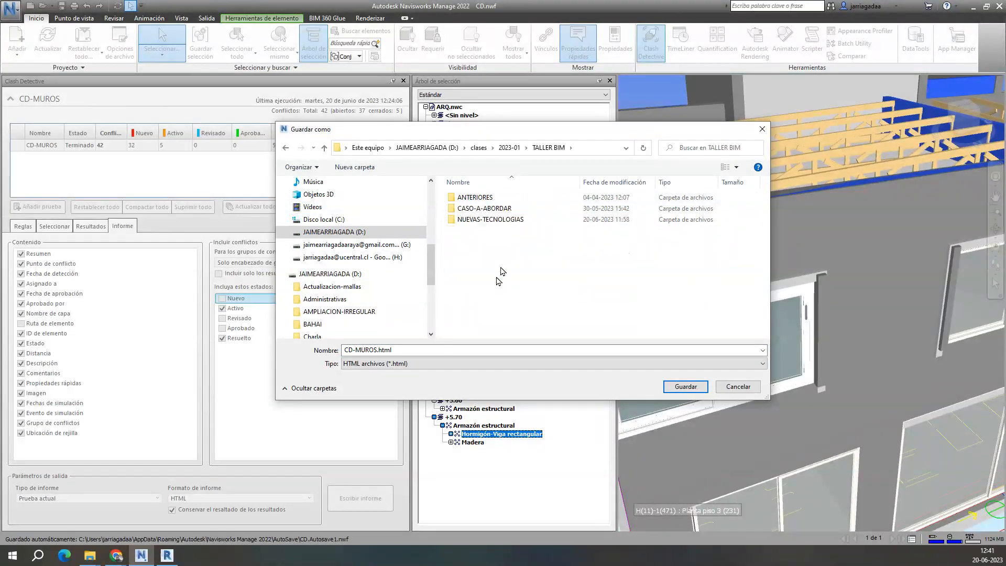
pyautogui.doubleClick(516, 220)
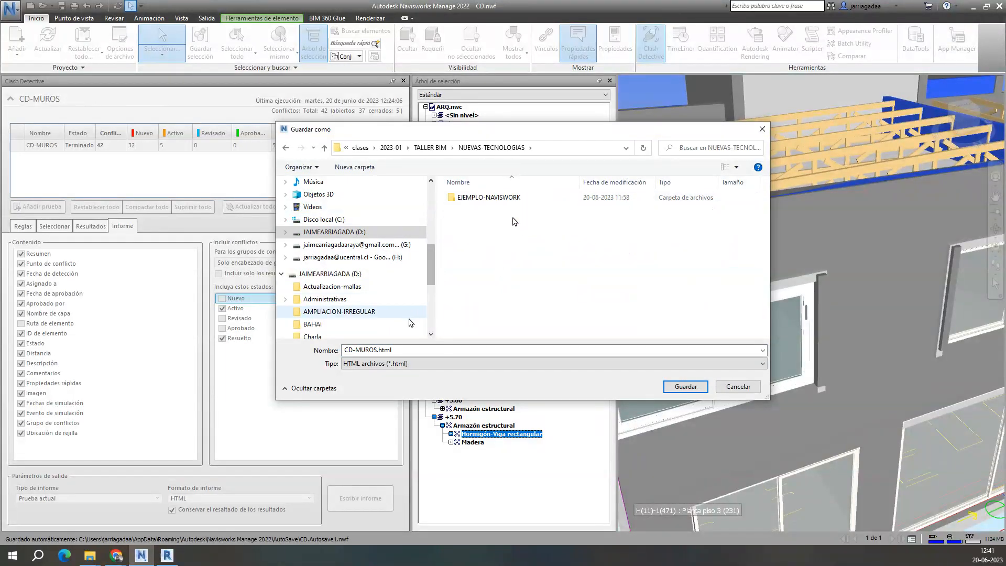
pyautogui.click(514, 198)
pyautogui.doubleClick(514, 199)
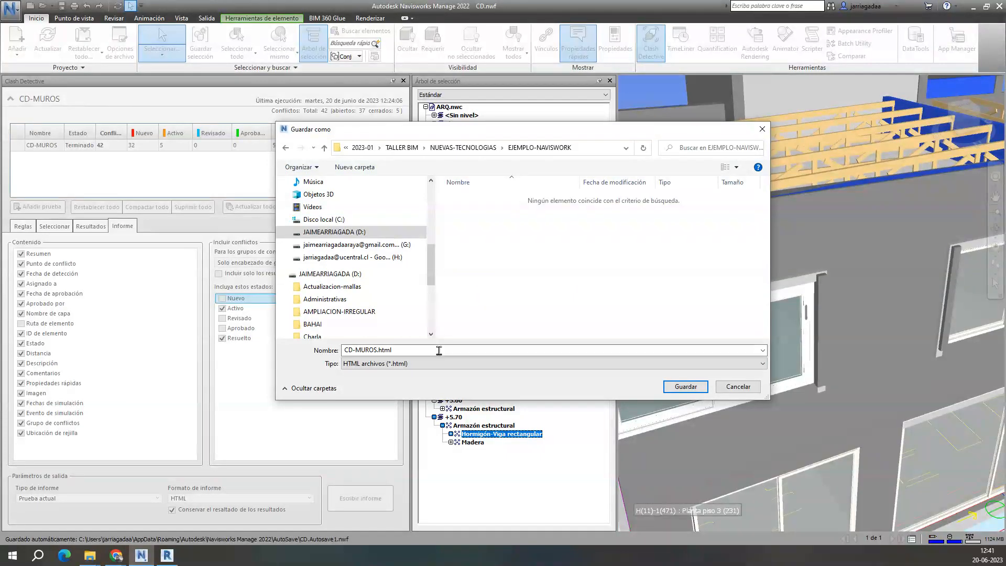
pyautogui.click(439, 351)
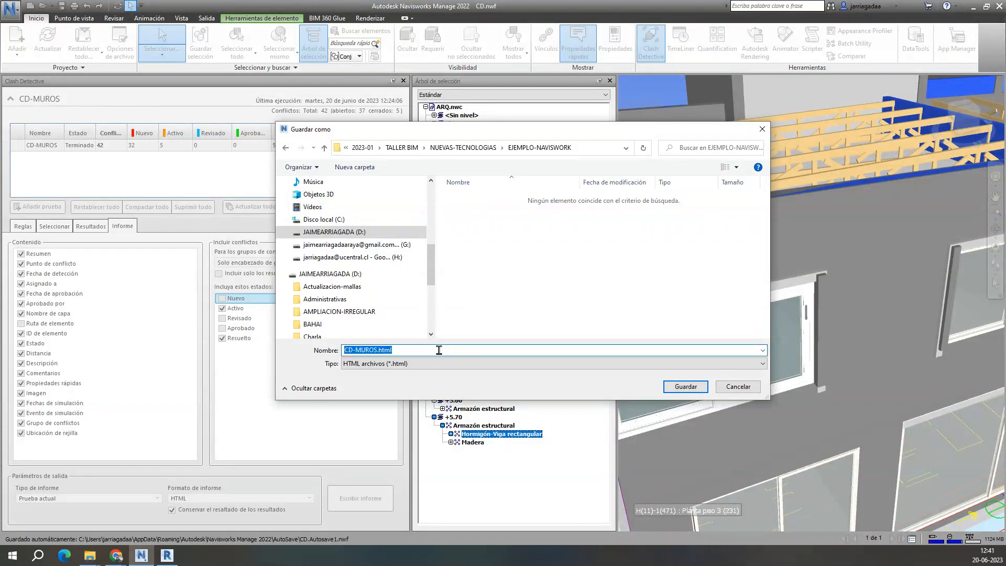
pyautogui.click(684, 387)
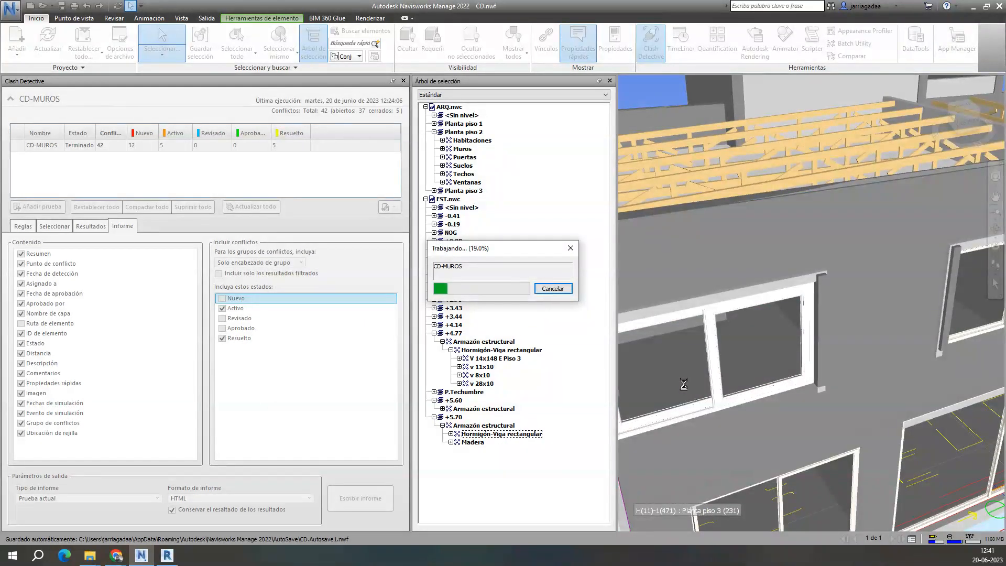
# Step: Switch to File Explorer's NUEVAS-TECNOLOGIAS window and open CD-MUROS.html from the EJEMPLO-NAVISWORK folder in the browser
pyautogui.click(90, 556)
pyautogui.click(348, 492)
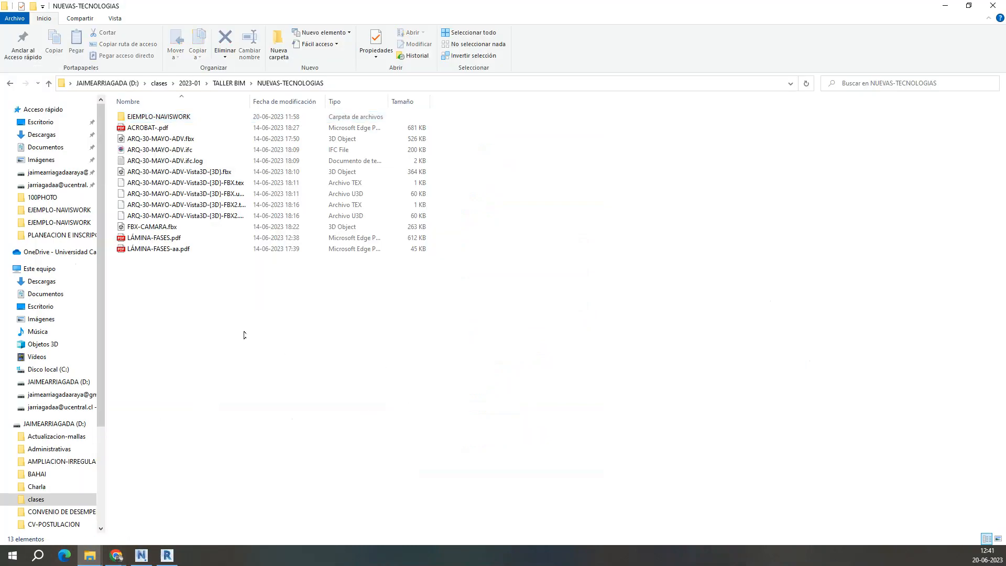
pyautogui.doubleClick(197, 116)
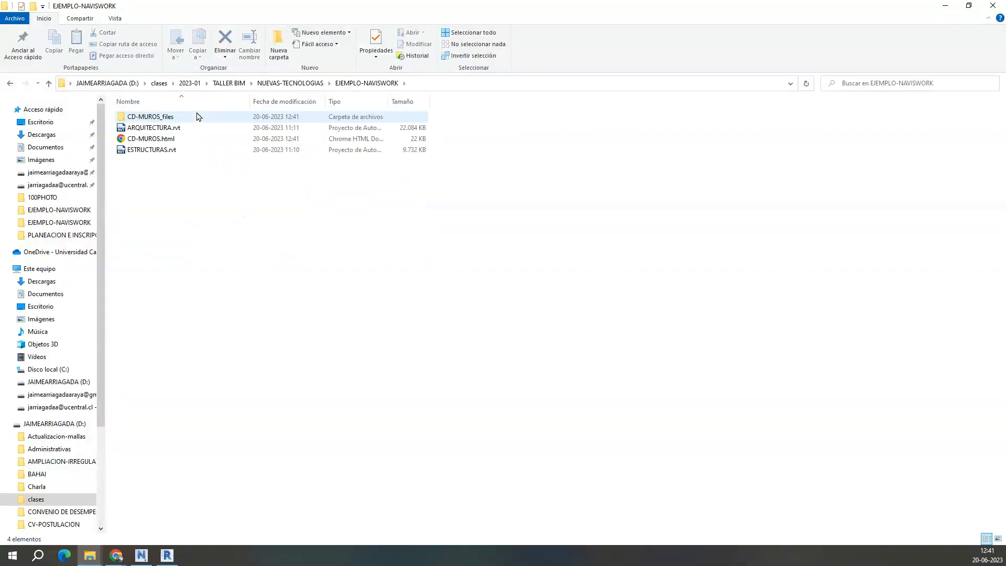
pyautogui.click(165, 140)
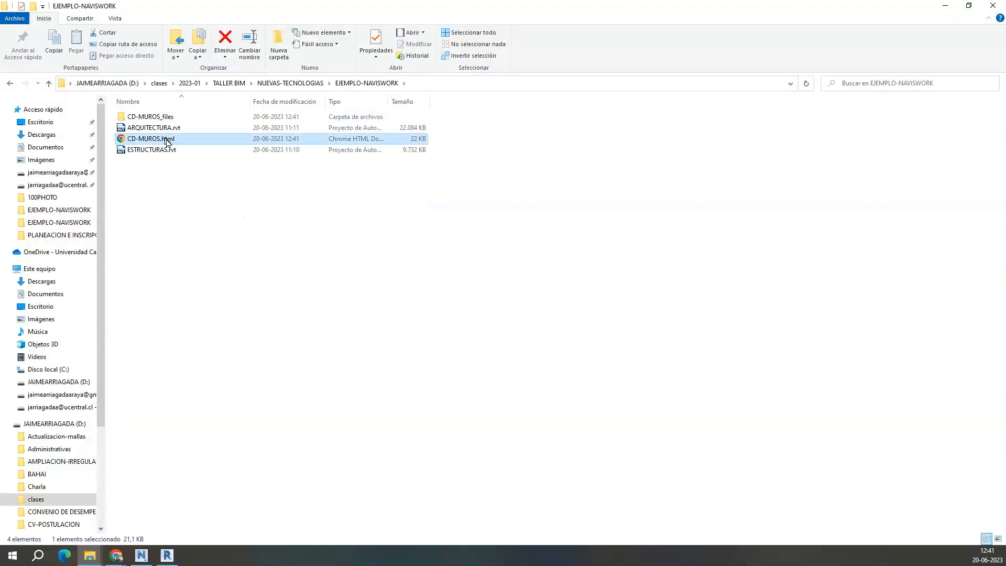
pyautogui.doubleClick(167, 141)
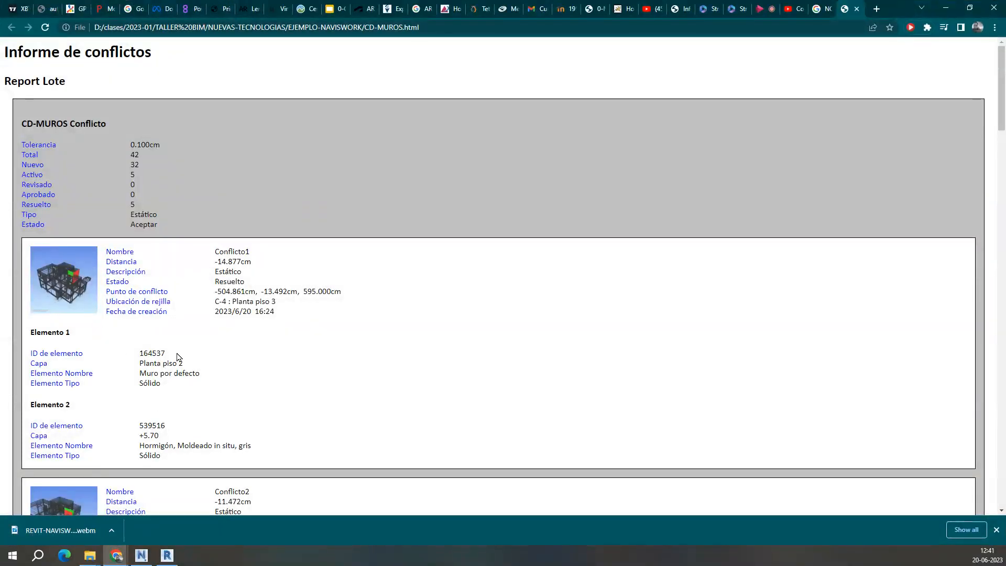
# Step: Examine the report's clash entries from Conflicto1 through Conflicto10 and return to the CD-MUROS summary
pyautogui.scroll(-5, 179, 358)
pyautogui.scroll(-10, 180, 346)
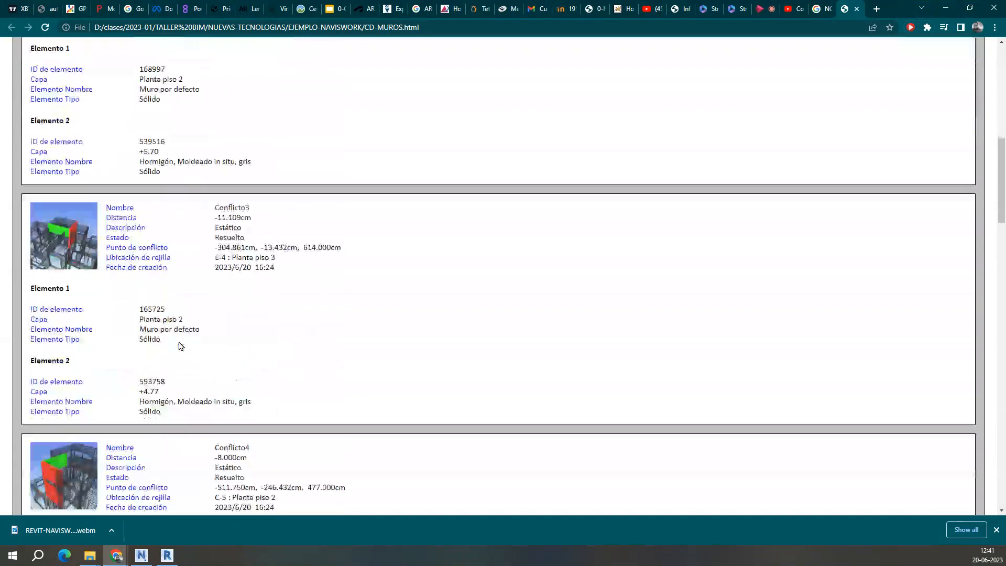
pyautogui.scroll(-10, 180, 346)
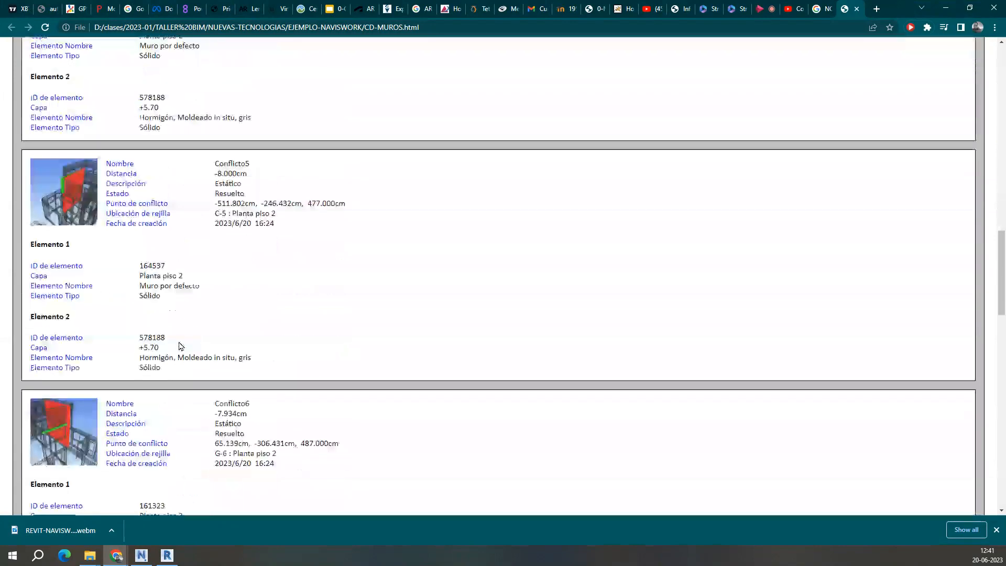
pyautogui.scroll(-15, 180, 346)
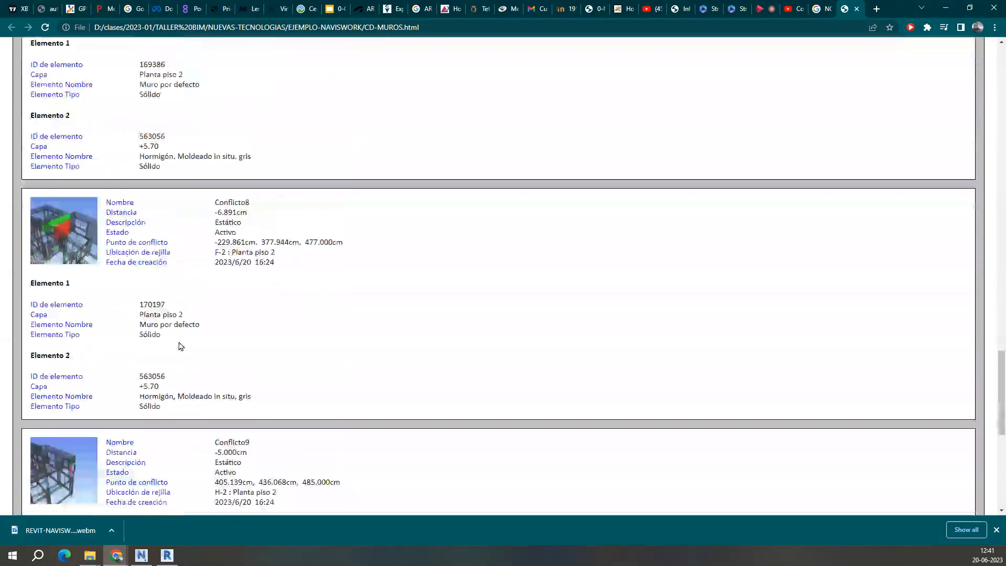
pyautogui.scroll(20, 179, 346)
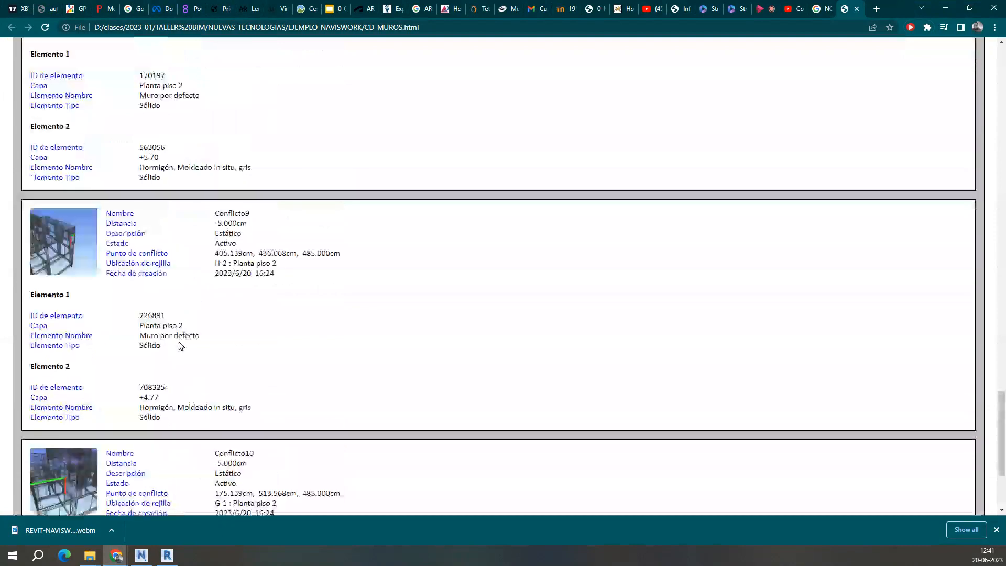
pyautogui.scroll(11, 179, 346)
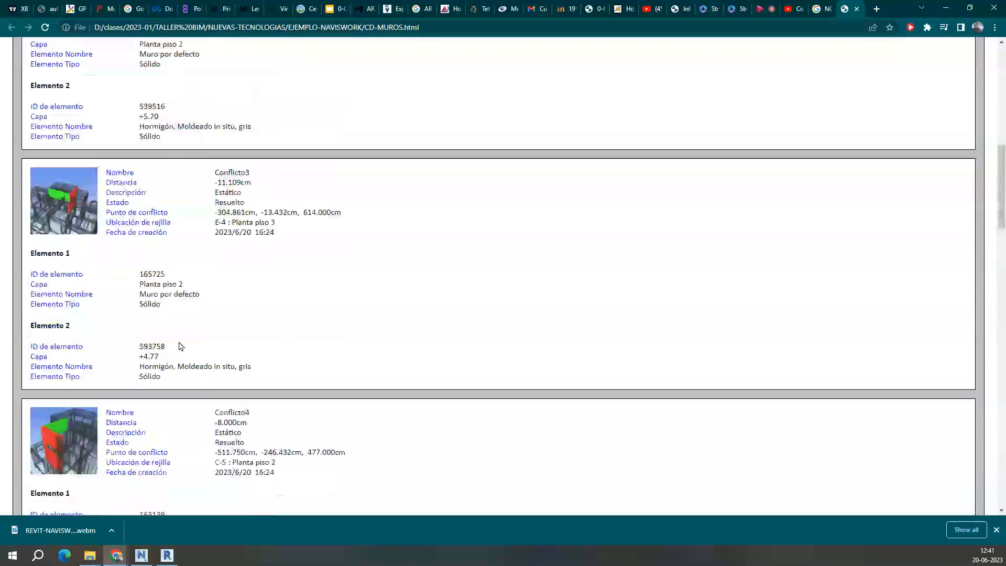
pyautogui.scroll(4, 180, 346)
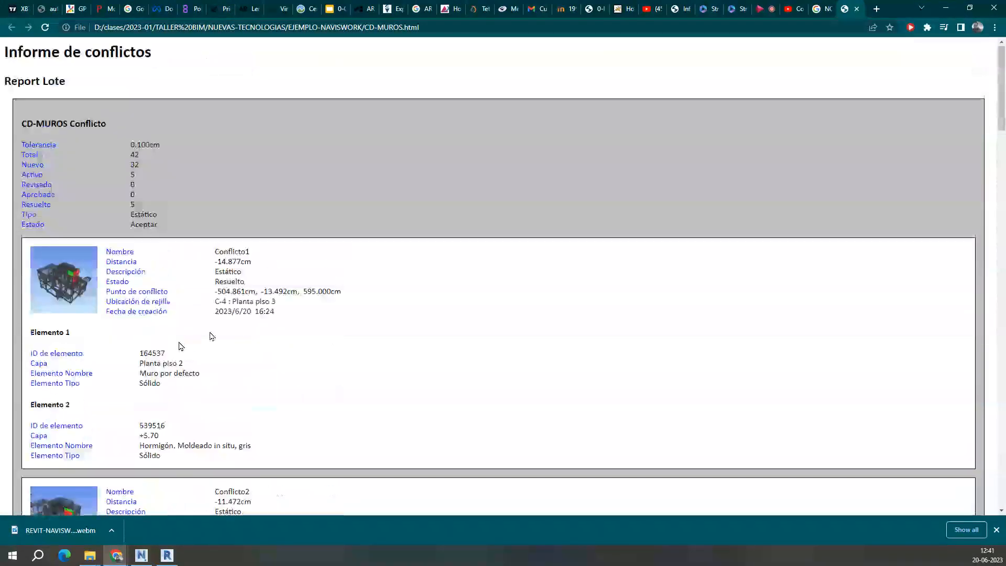
# Step: View the full-size image of Conflicto1 and return to the clash report
pyautogui.scroll(-1, 213, 337)
pyautogui.click(81, 242)
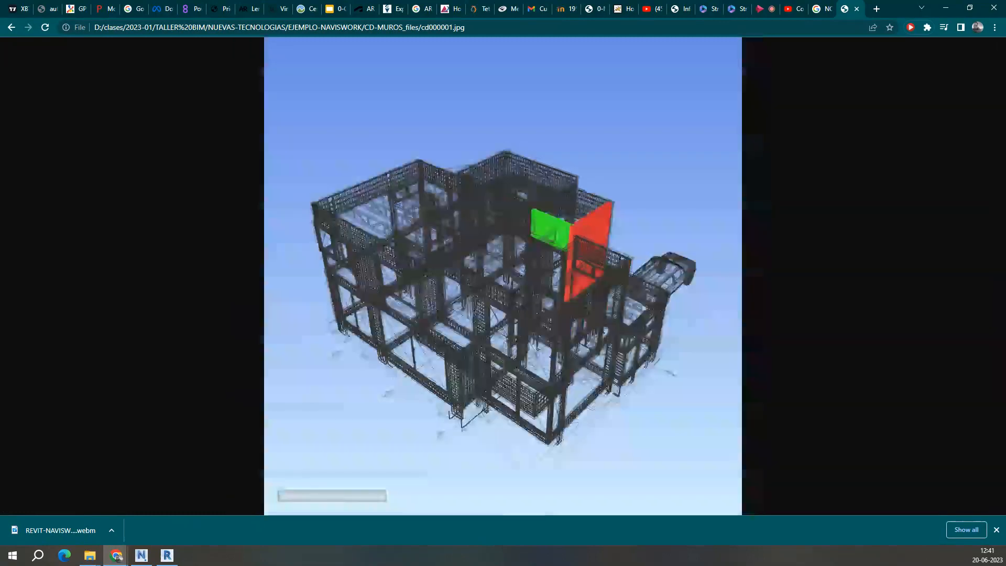
pyautogui.click(11, 27)
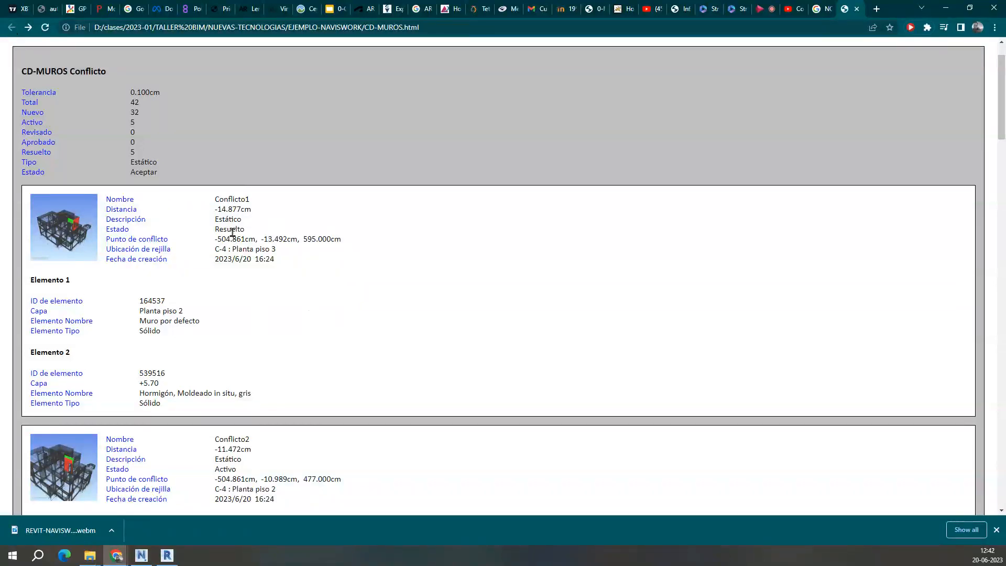
# Step: Check the Estado values and element details of Conflicto1 and Conflicto2 in the report
pyautogui.tripleClick(233, 231)
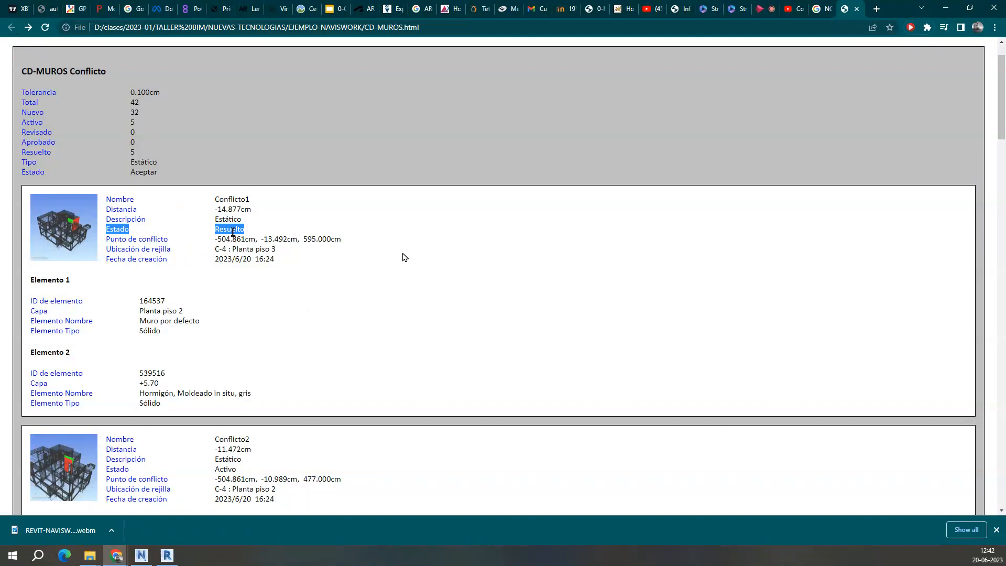
pyautogui.scroll(-4, 404, 257)
pyautogui.scroll(2, 290, 218)
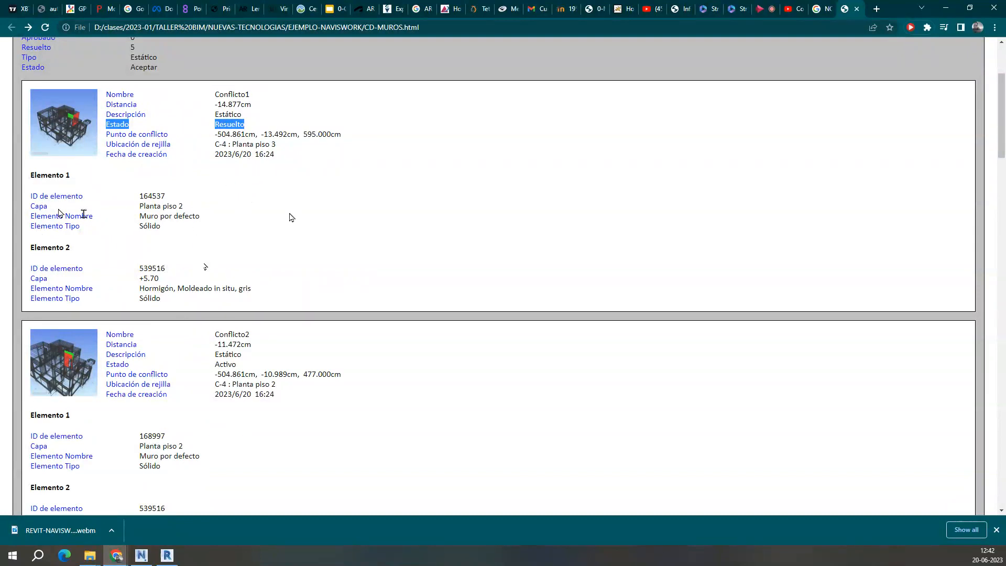
pyautogui.scroll(-3, 304, 309)
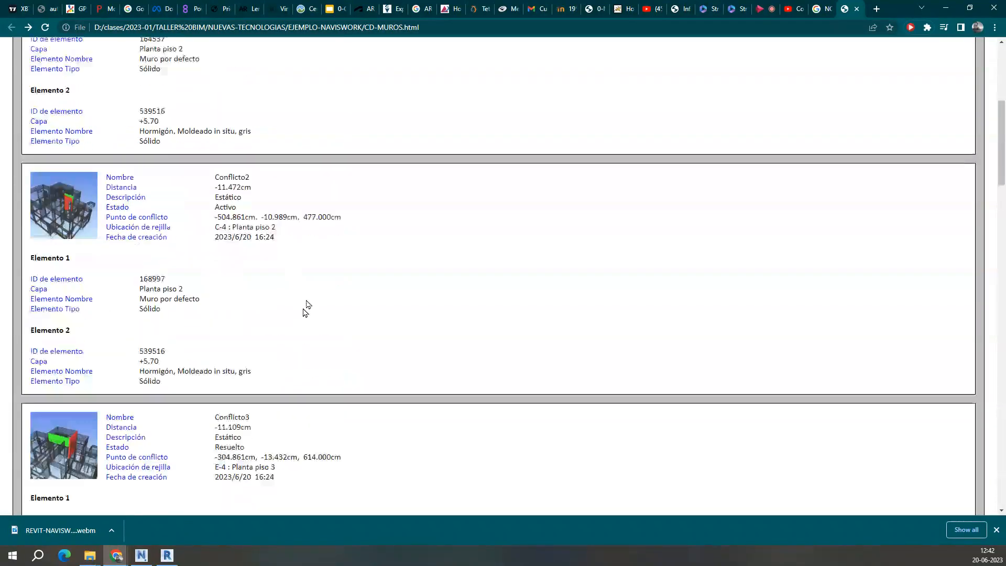
pyautogui.tripleClick(232, 208)
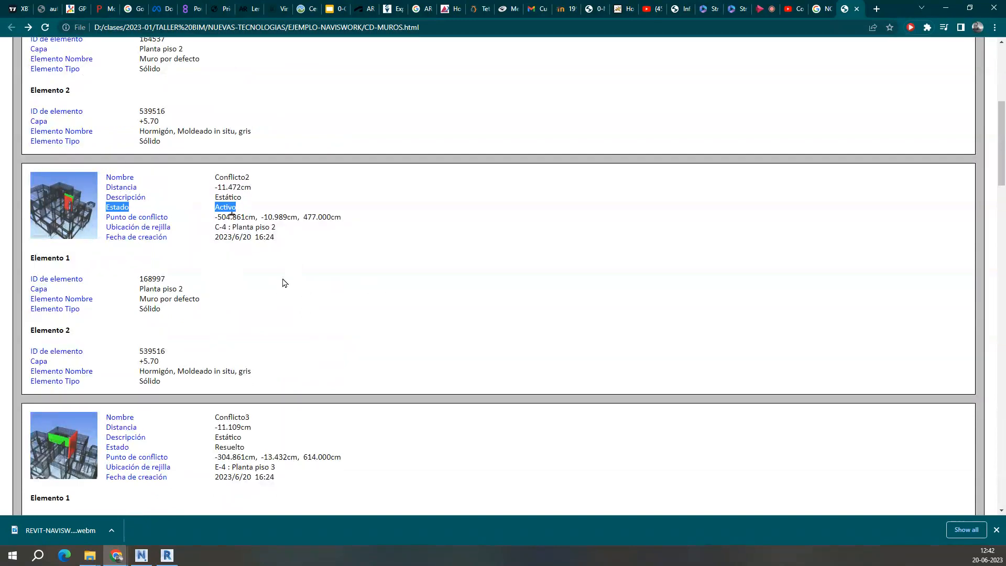
# Step: View the full-size image of Conflicto2 enlarged and return to the clash report
pyautogui.click(68, 199)
pyautogui.click(546, 216)
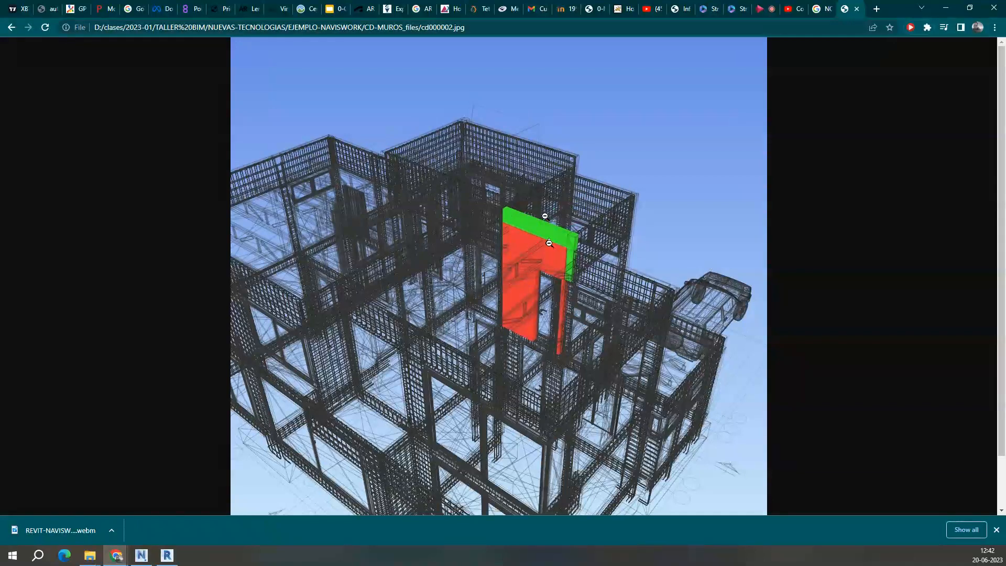
pyautogui.click(11, 27)
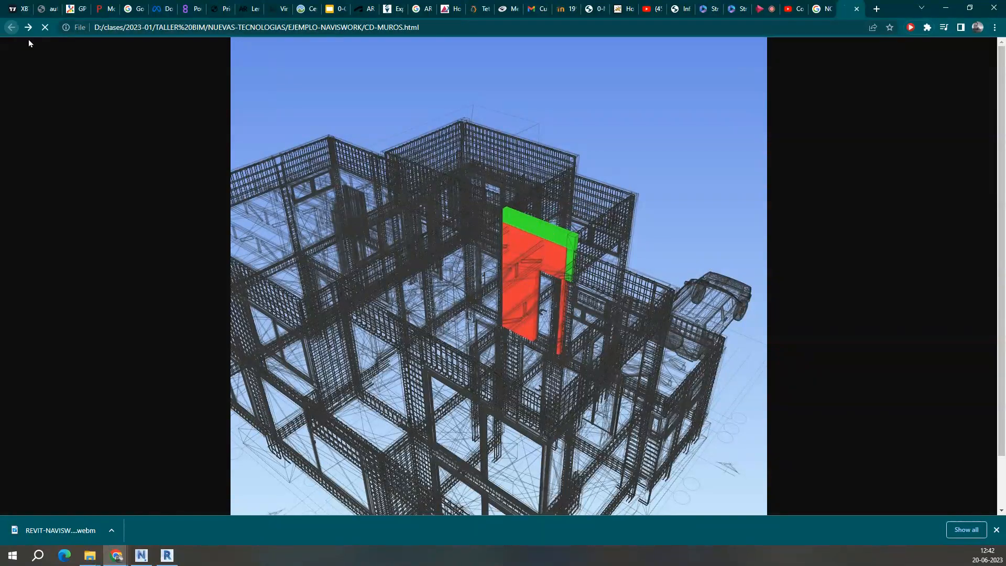
# Step: View the full-size image of Conflicto3 enlarged and return to the clash report
pyautogui.scroll(-5, 436, 289)
pyautogui.scroll(-1, 437, 289)
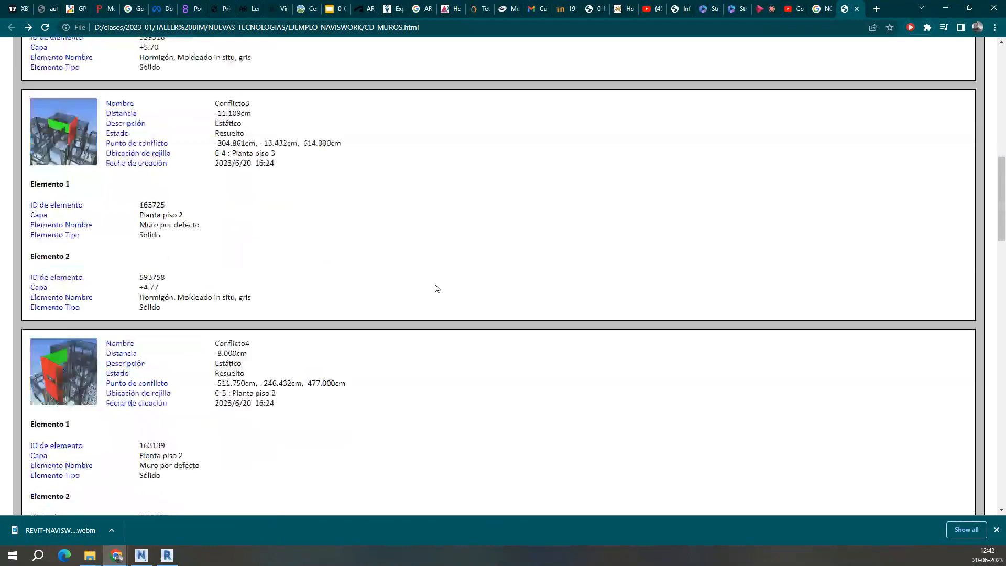
pyautogui.click(76, 130)
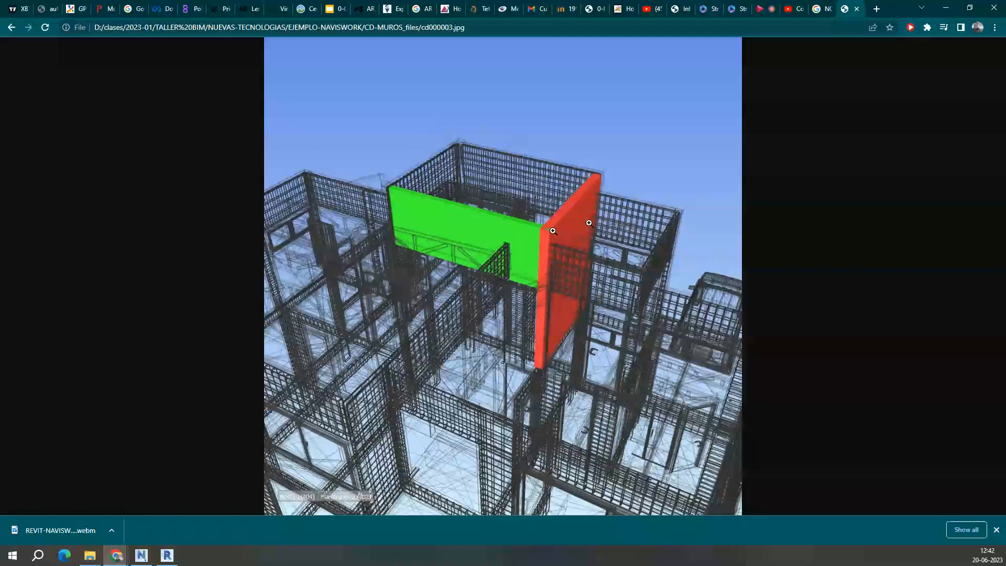
pyautogui.click(550, 223)
pyautogui.click(11, 27)
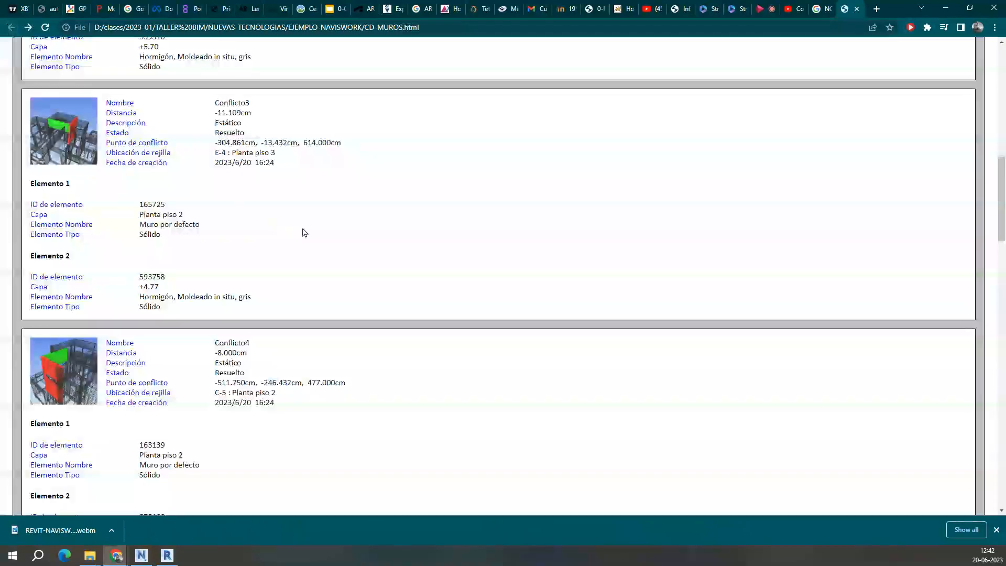
# Step: Check the Estado values of Conflicto4, Conflicto5 and Conflicto6 in the report
pyautogui.scroll(-3, 304, 231)
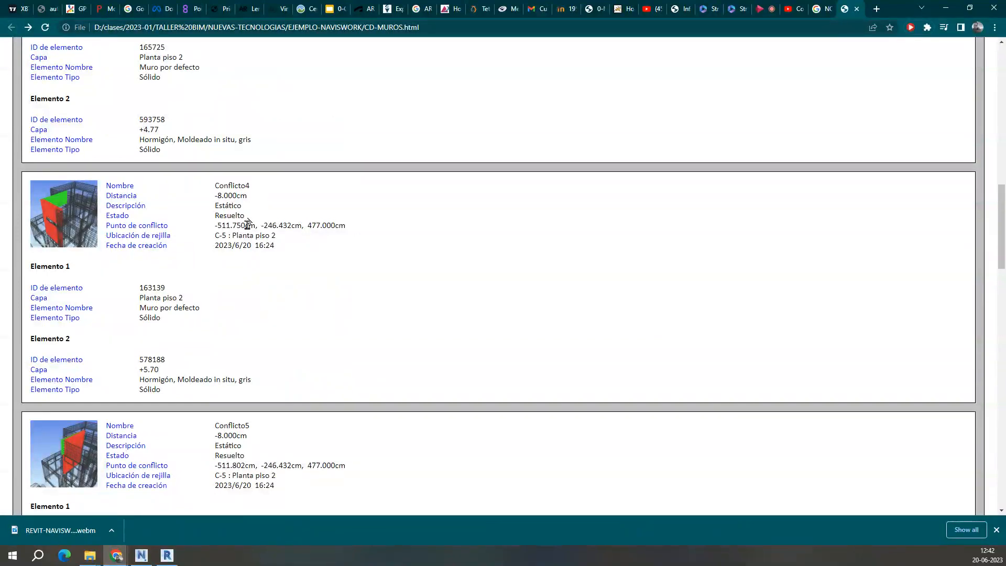
pyautogui.tripleClick(233, 215)
pyautogui.scroll(-2, 439, 221)
pyautogui.scroll(-3, 439, 221)
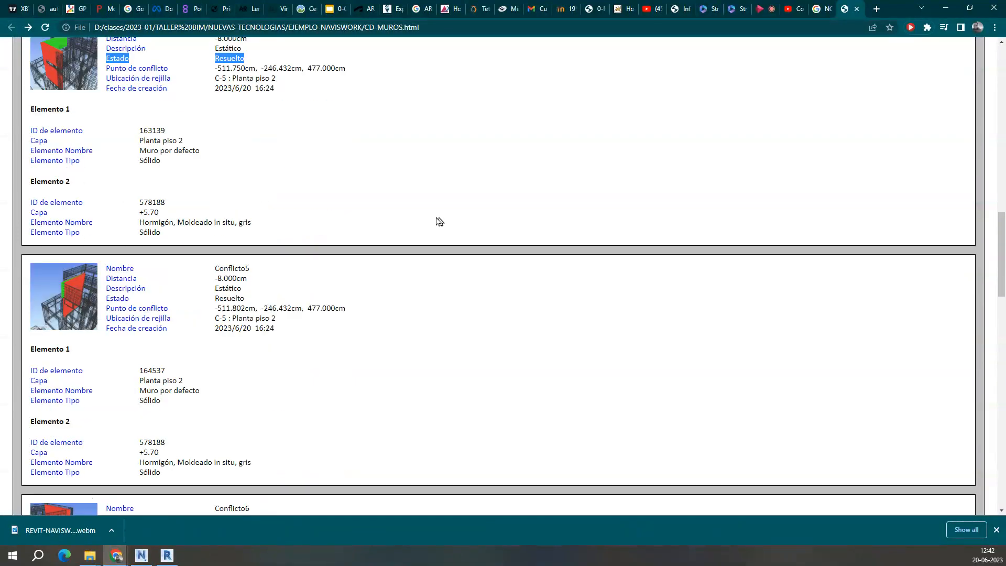
pyautogui.tripleClick(235, 194)
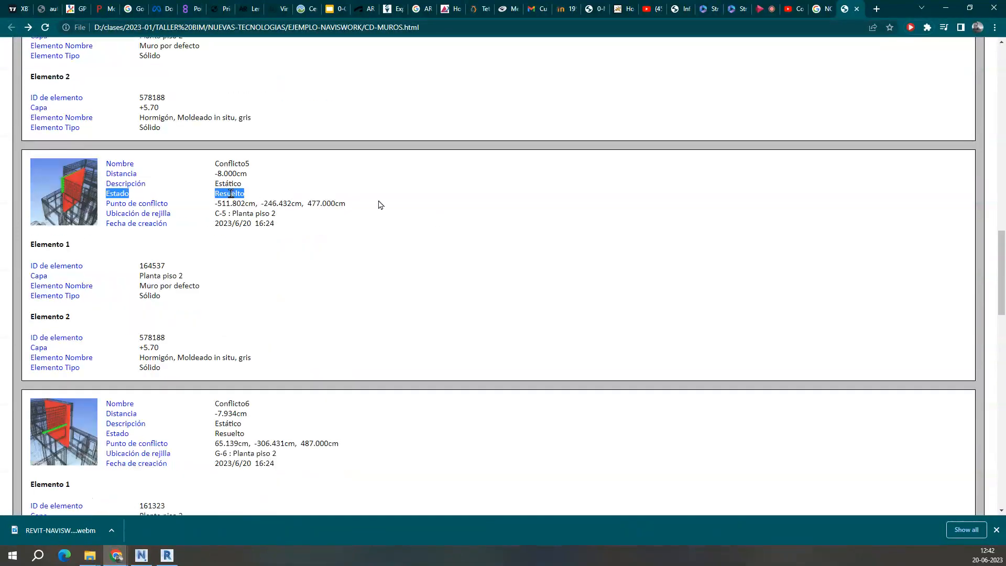
pyautogui.scroll(-3, 400, 205)
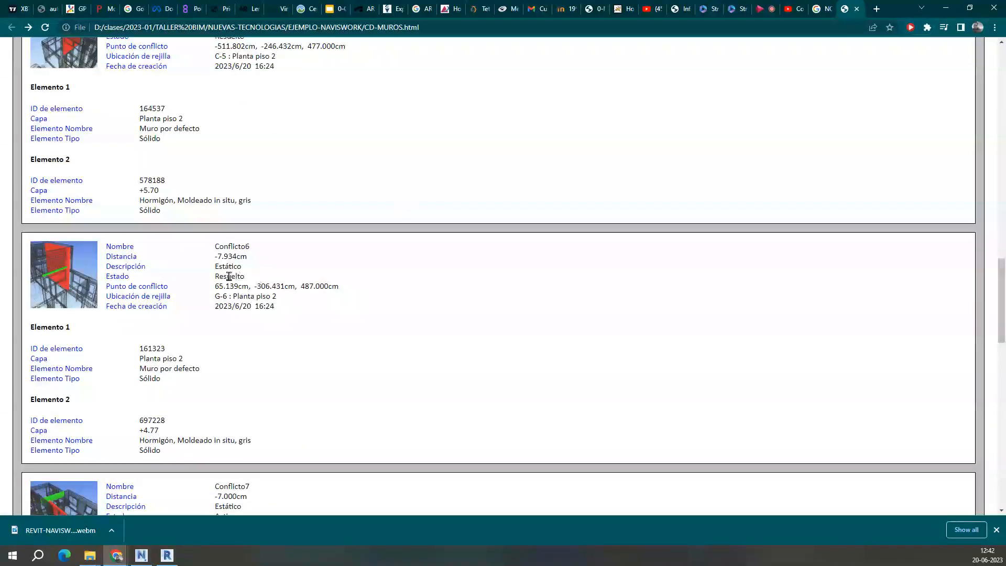
pyautogui.tripleClick(229, 276)
# Step: Check the Estado of Conflicto7, view its full-size image enlarged and return to the clash report
pyautogui.scroll(-4, 359, 260)
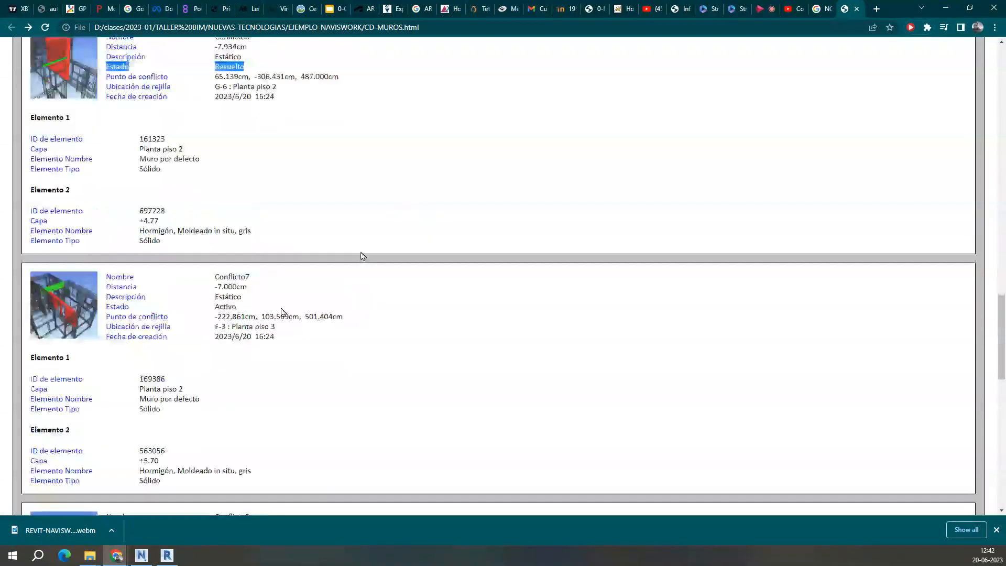
pyautogui.tripleClick(229, 307)
pyautogui.click(38, 313)
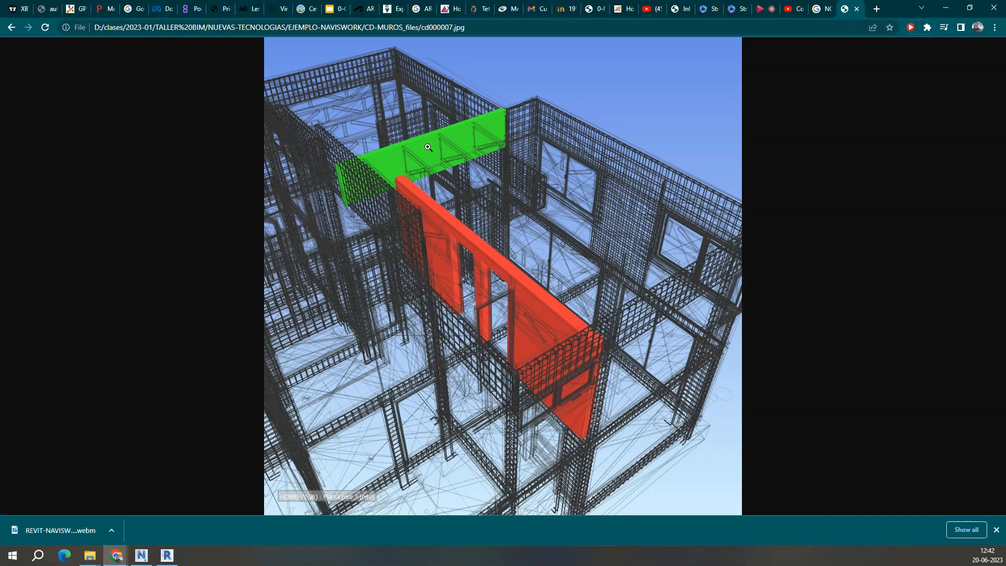
pyautogui.click(388, 185)
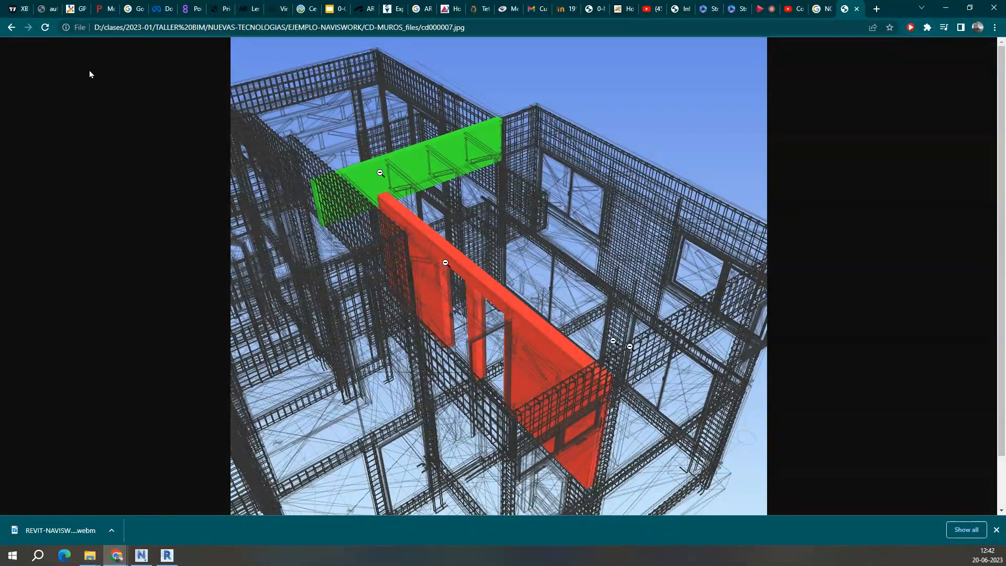
pyautogui.click(11, 28)
# Step: Examine the entries Conflicto8 to Conflicto10, then review the whole report again from the CD-MUROS summary to the last clash
pyautogui.scroll(-4, 420, 326)
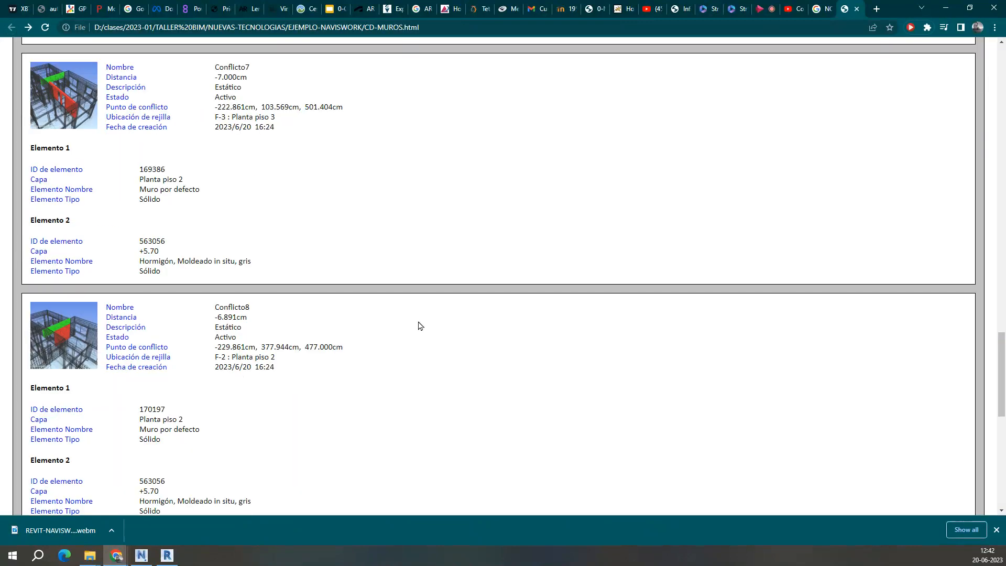
pyautogui.scroll(-10, 549, 285)
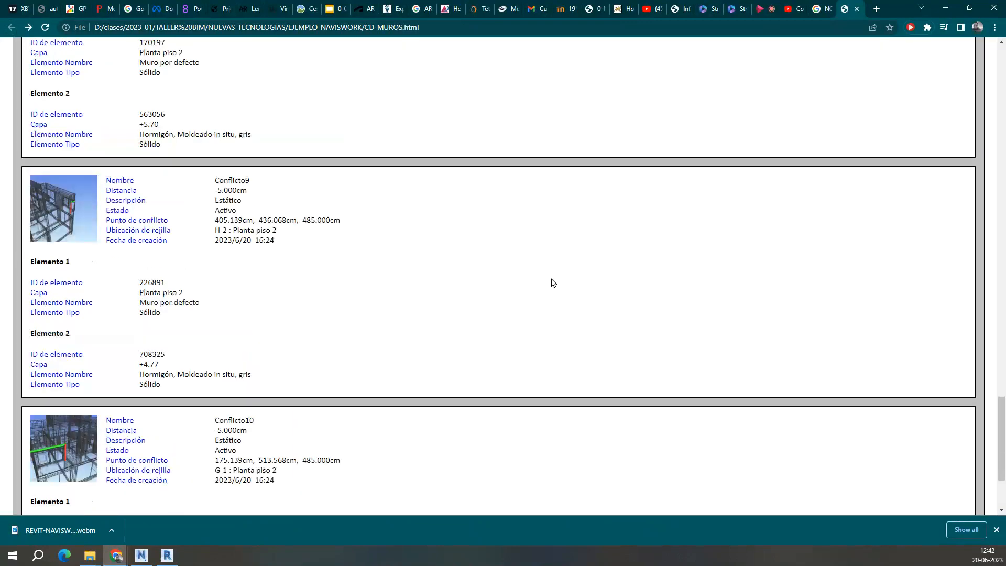
pyautogui.scroll(20, 560, 291)
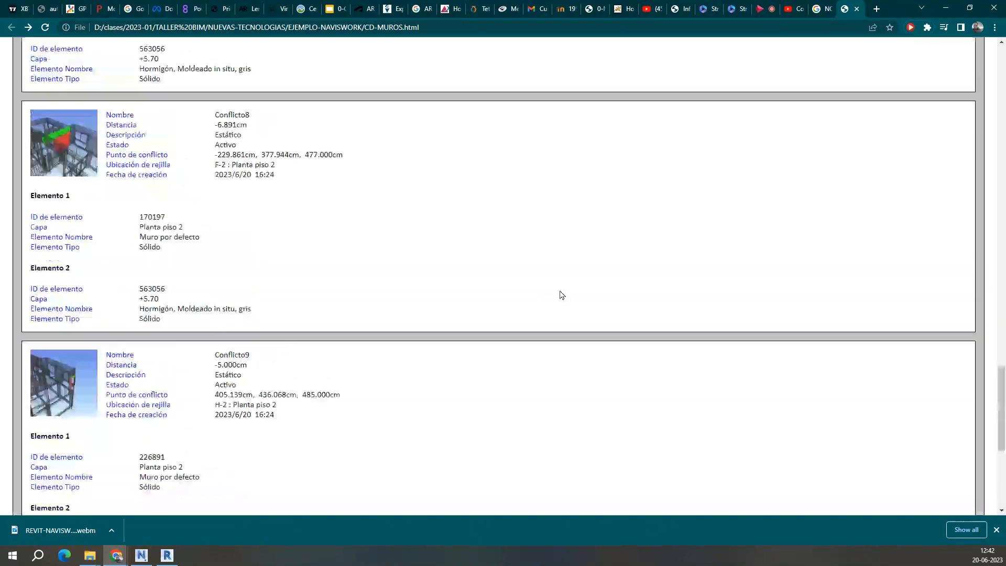
pyautogui.scroll(1, 562, 294)
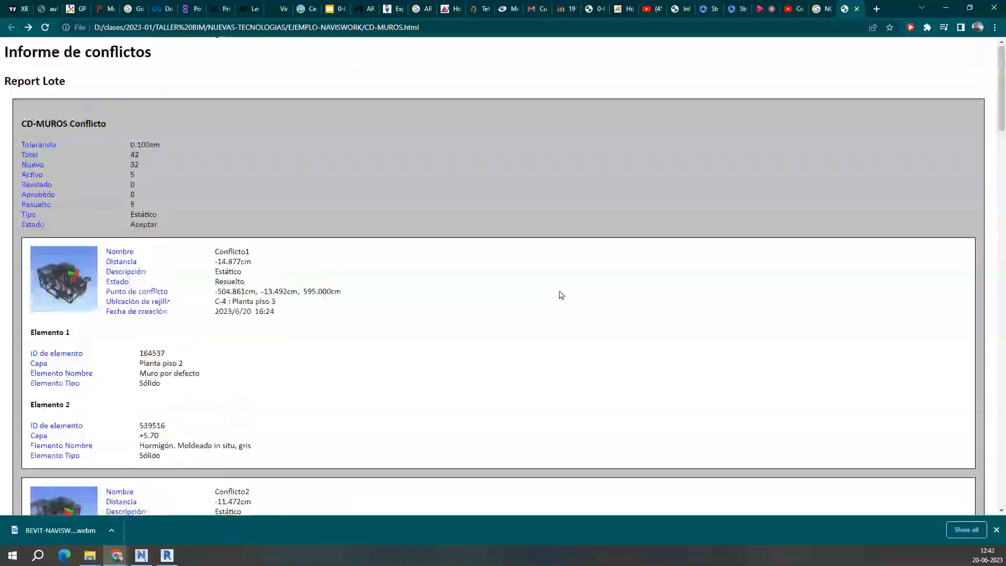
pyautogui.scroll(-18, 561, 294)
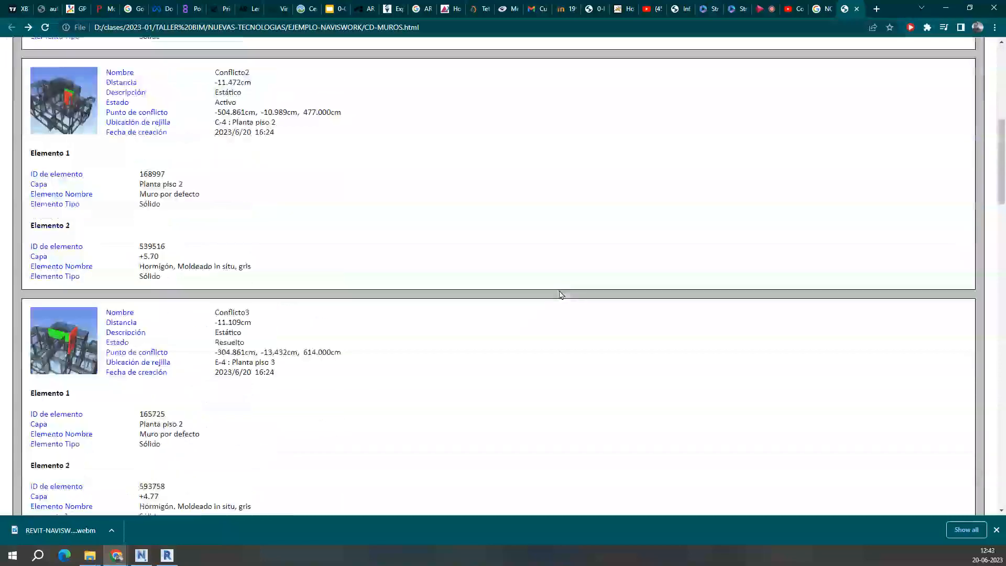
pyautogui.scroll(-20, 561, 294)
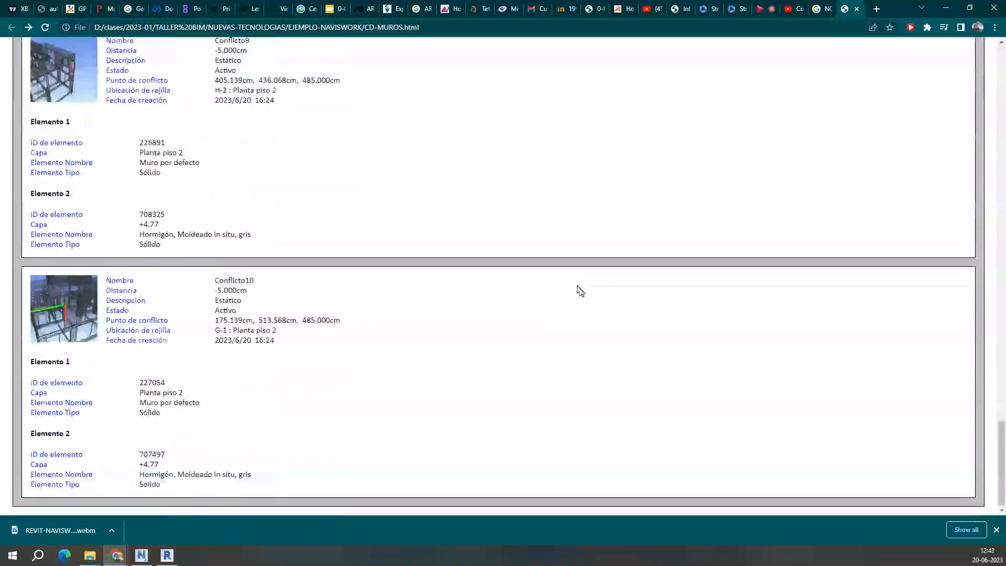
pyautogui.click(761, 6)
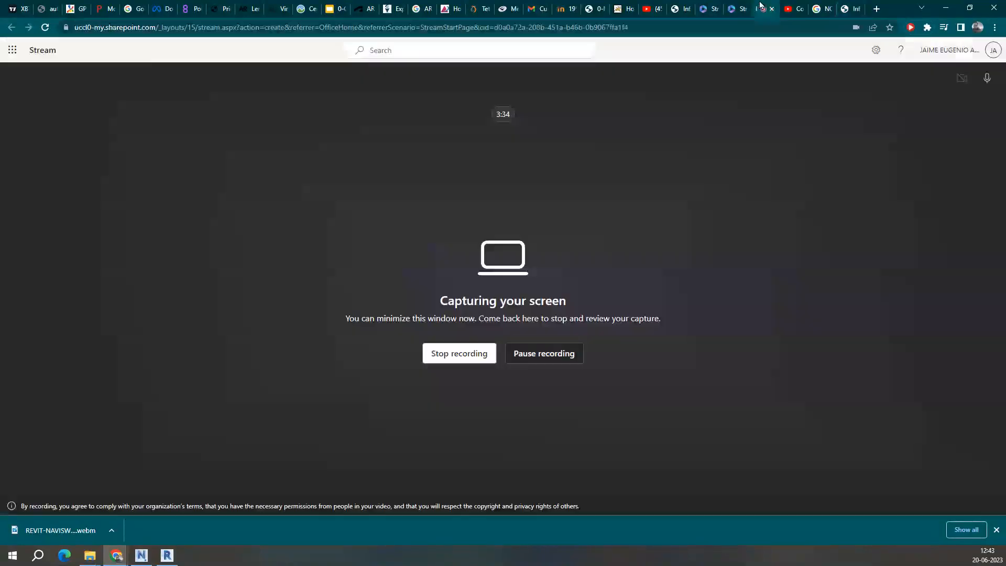